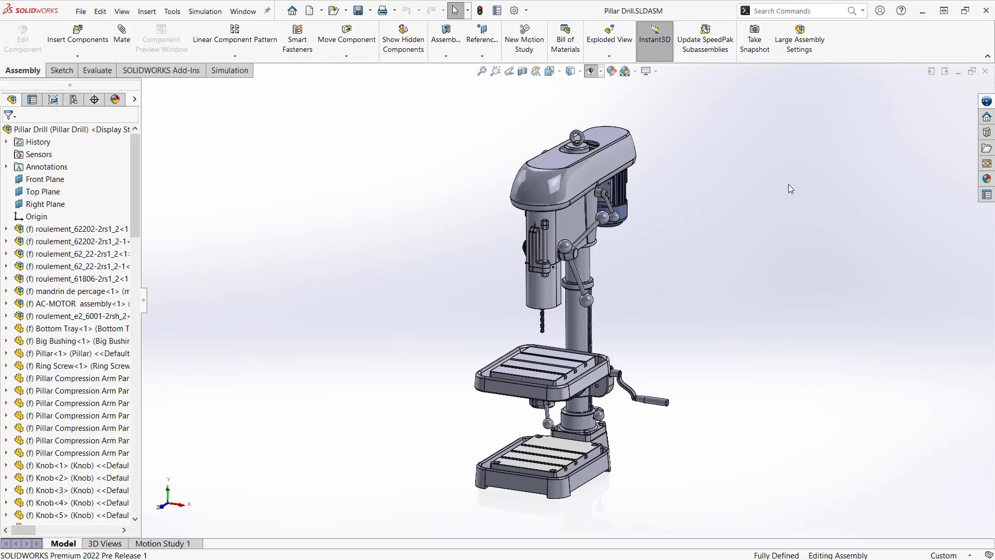
Inspect the crank handle beside the pillar drill's table up close, and switch to the Lever_Sim part
left_click(496, 71)
left_click_drag(597, 362, 666, 455)
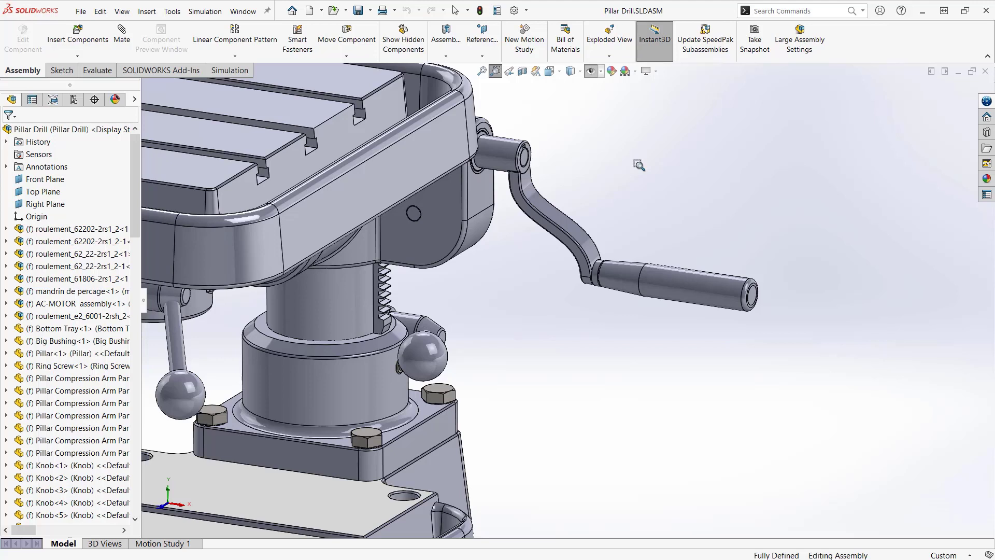
key("Escape")
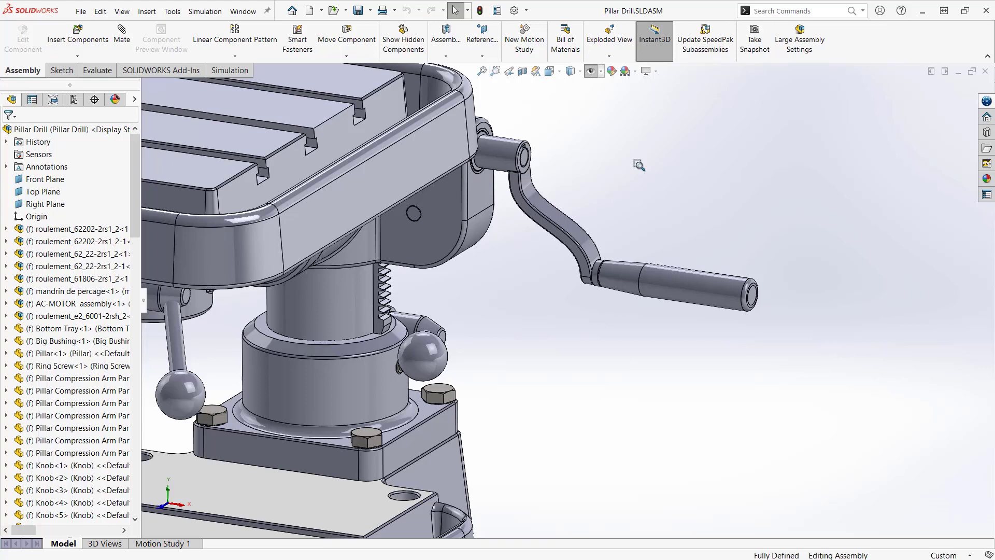
key("ctrl+Tab")
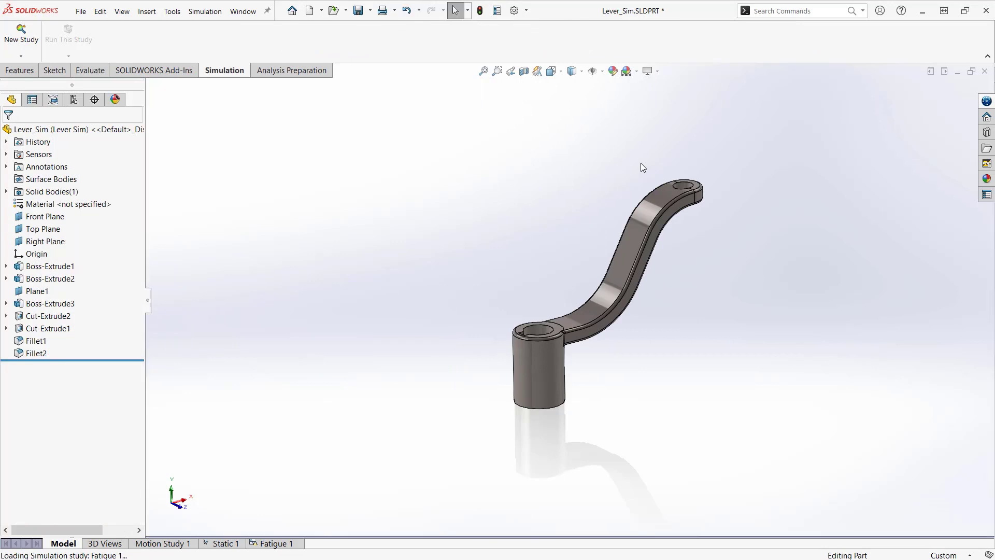
Create a static simulation study named "Validate" for the lever
middle_click_drag(620, 233, 577, 232)
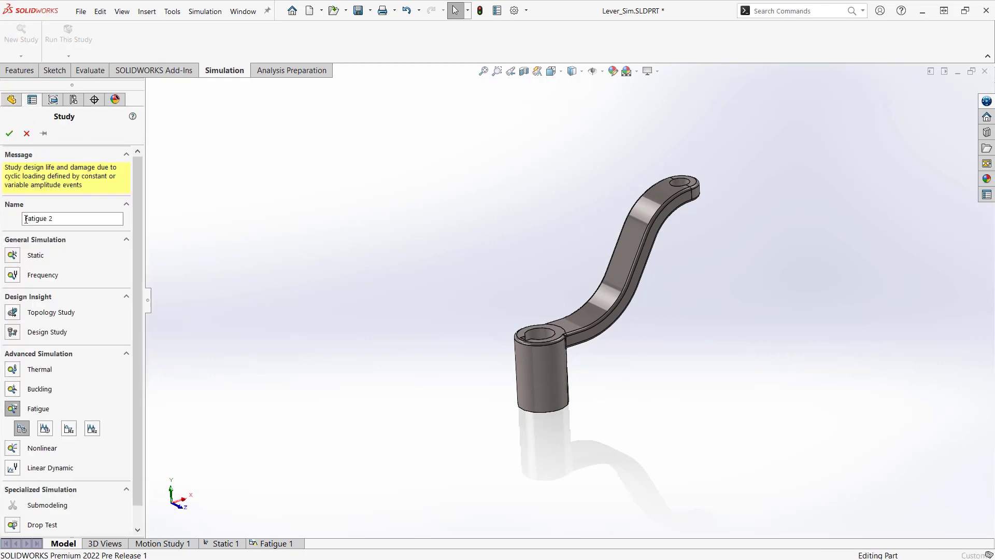
left_click(10, 257)
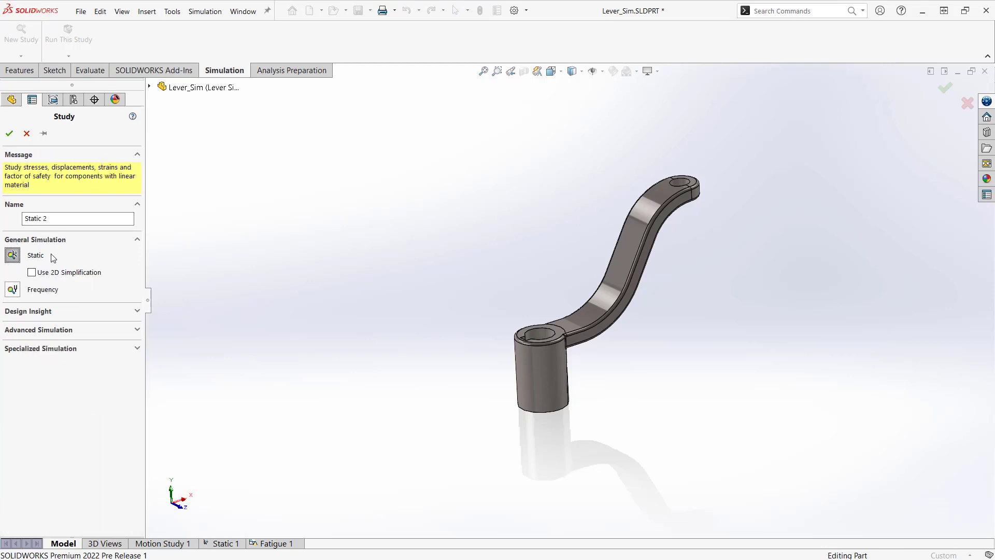
left_click_drag(50, 218, 2, 222)
key("BackSpace")
type("Validate")
left_click(9, 133)
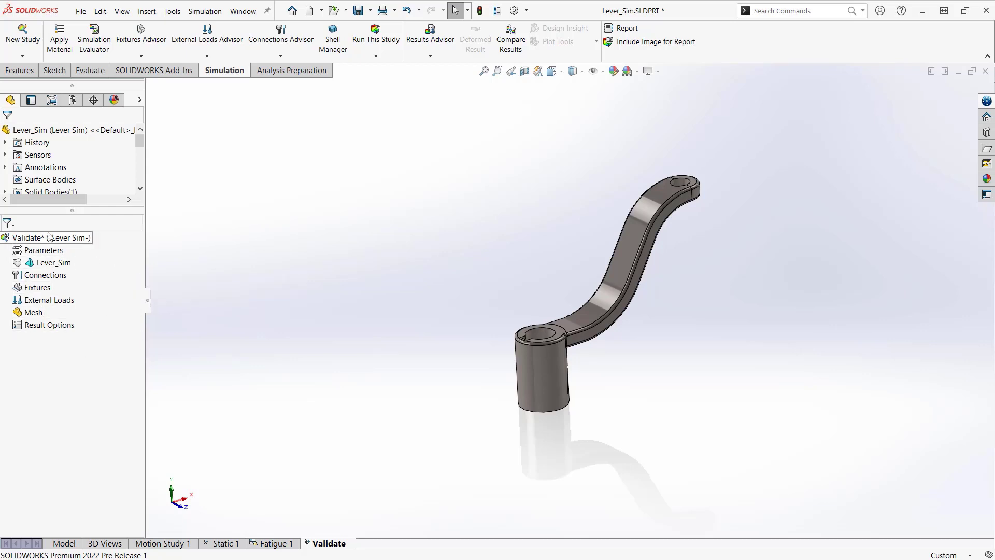
Review the steels in the SOLIDWORKS Materials library and apply AISI 304 to the Lever_Sim body
right_click(46, 265)
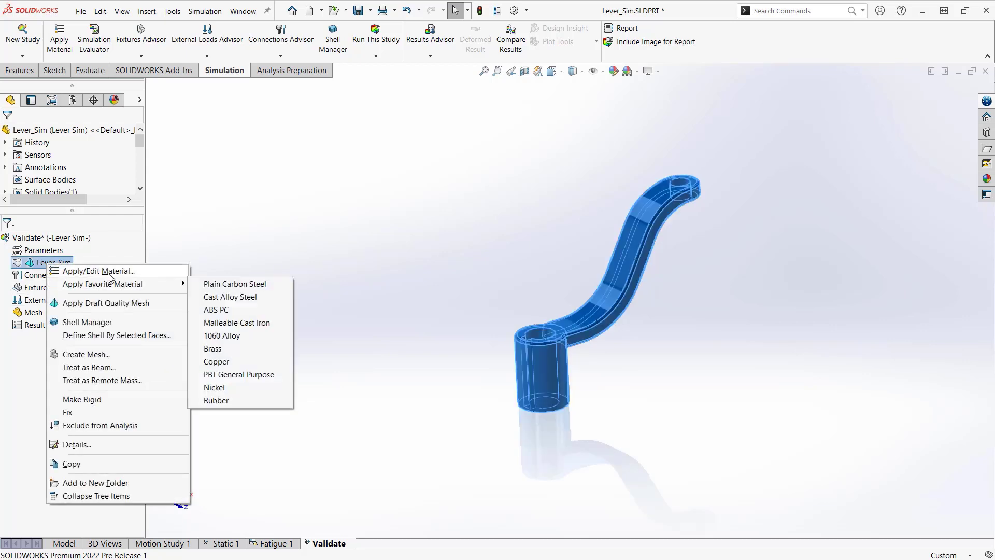
mouse_move(107, 290)
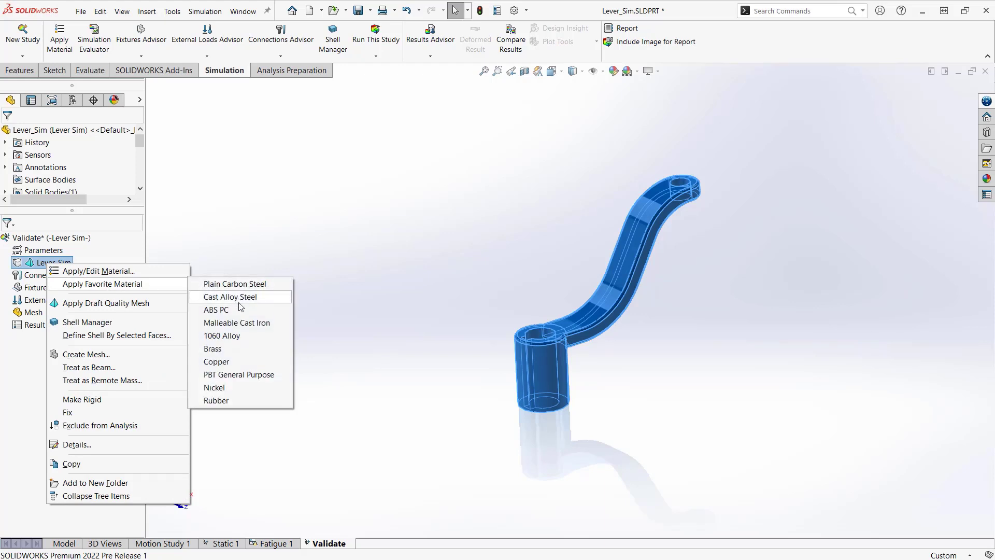
left_click(68, 271)
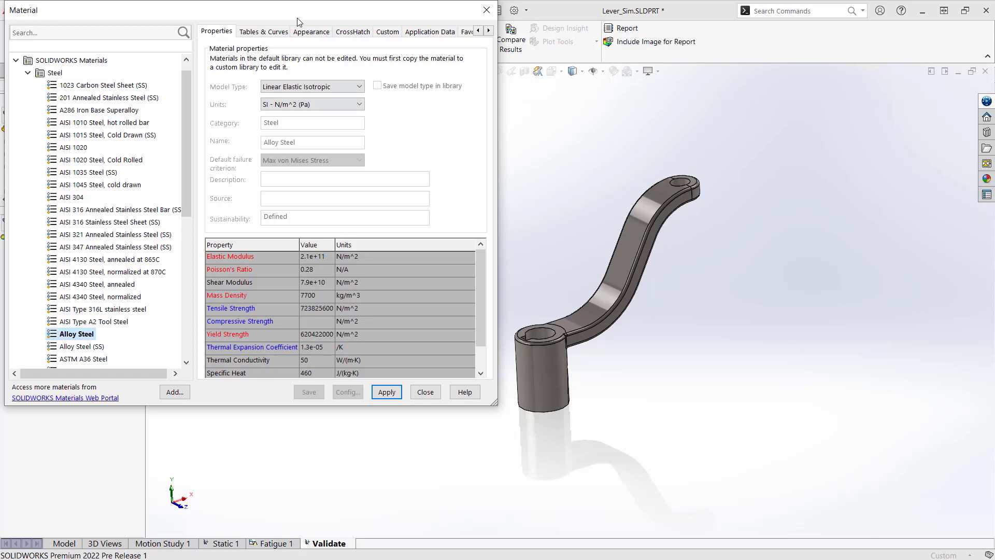
left_click_drag(315, 18, 426, 93)
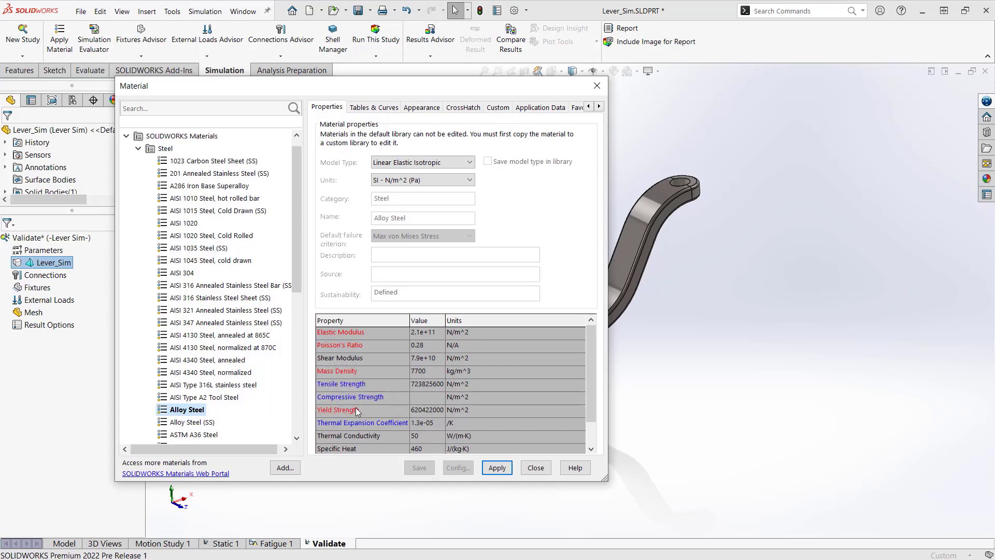
left_click(187, 273)
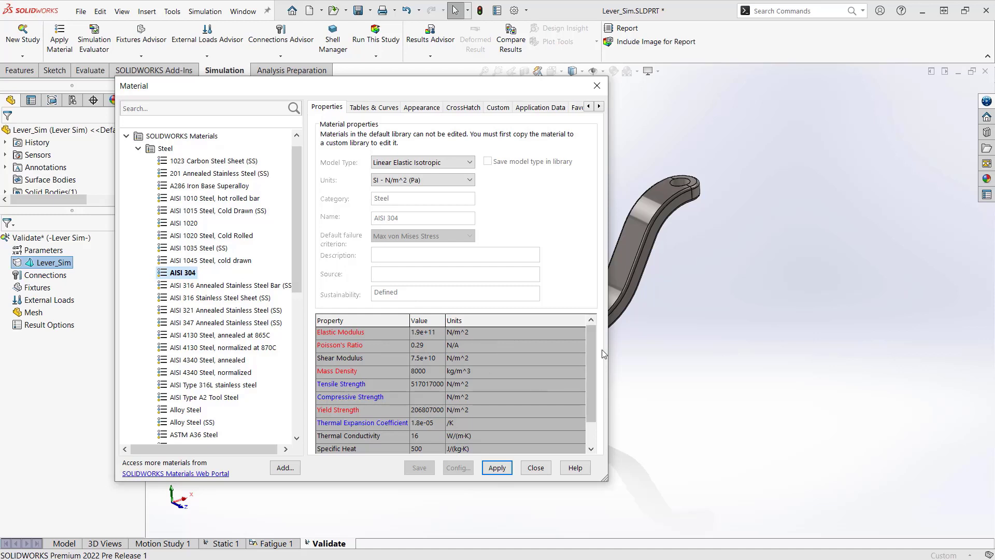
left_click_drag(590, 349, 593, 387)
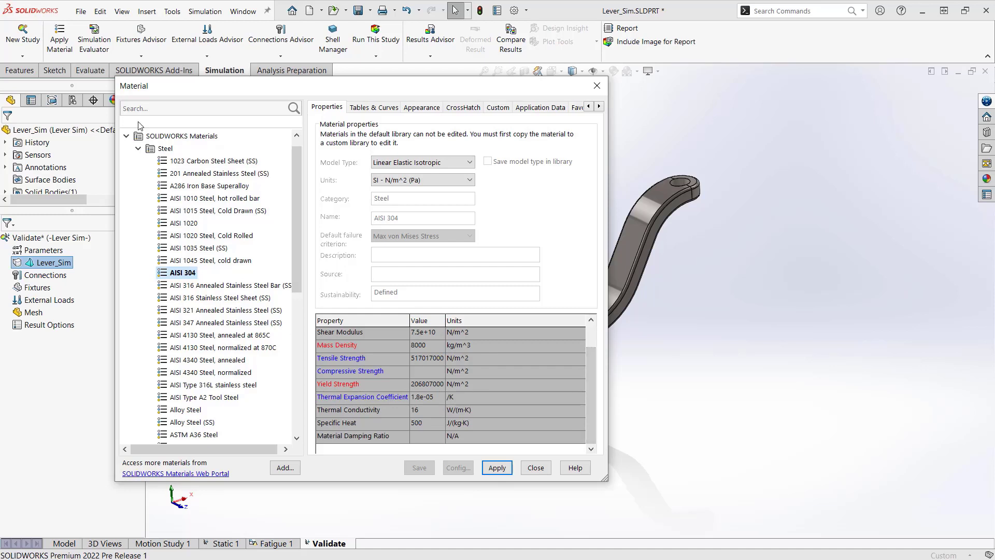
left_click(138, 148)
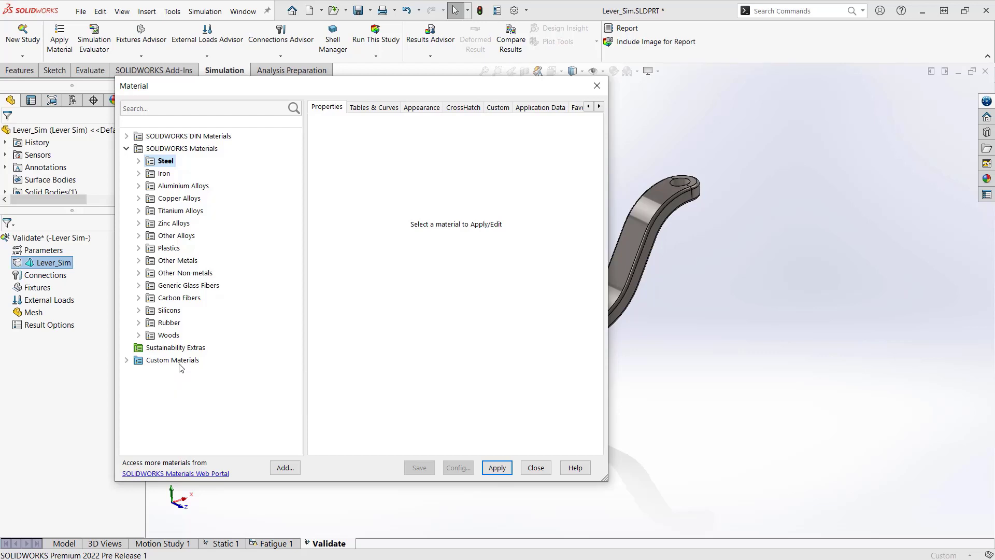
left_click(138, 161)
left_click(183, 260)
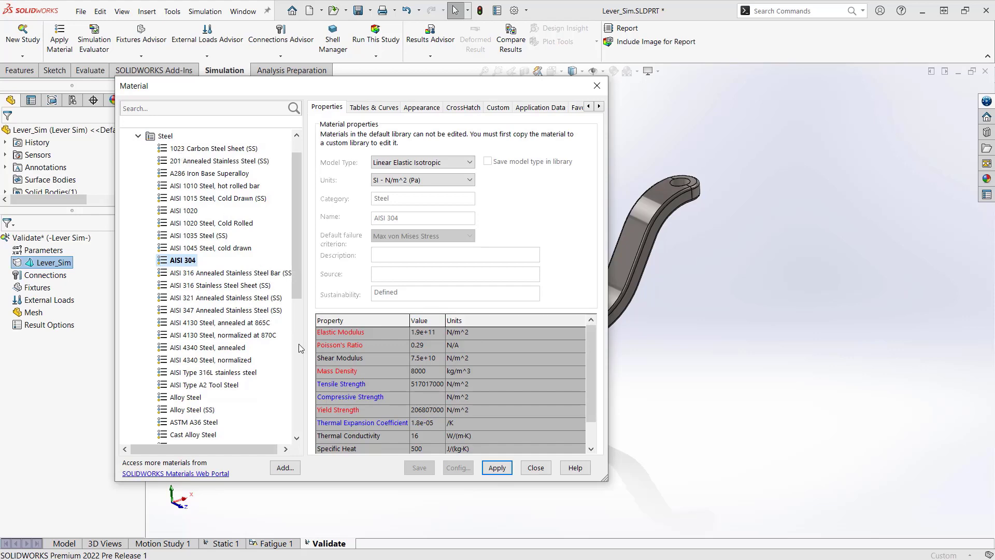
left_click(492, 474)
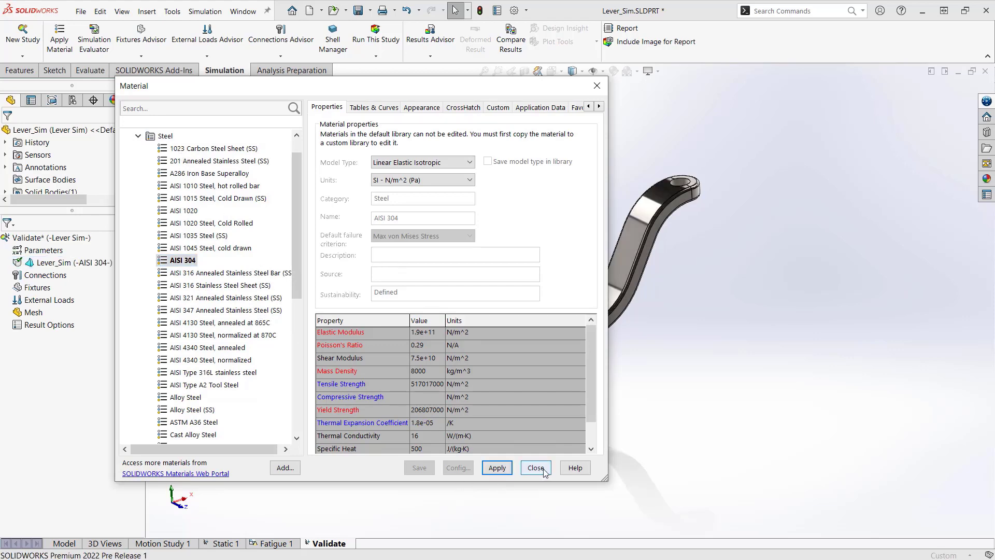
left_click(536, 468)
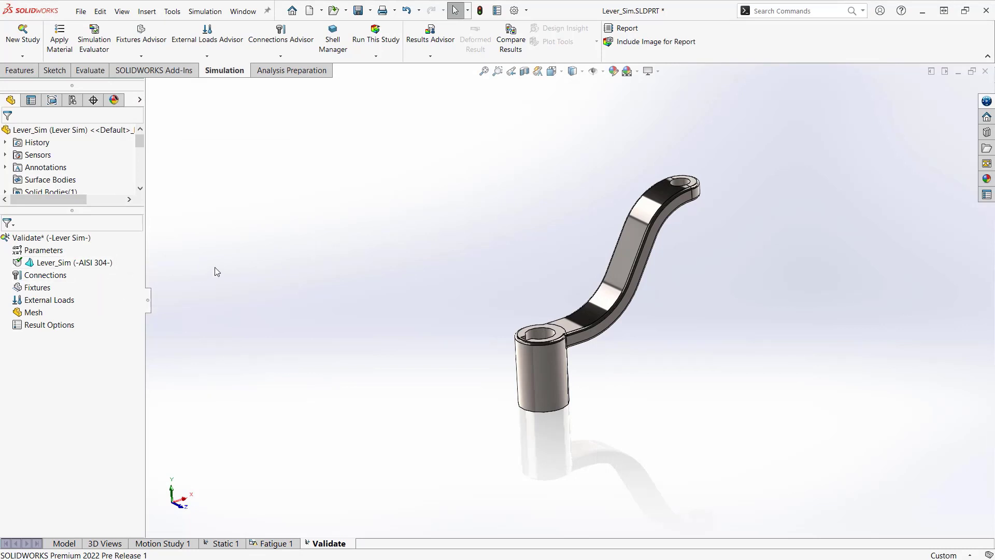
Add a Fixed Geometry fixture on the four inner faces of the hub's bore and keyway
right_click(28, 291)
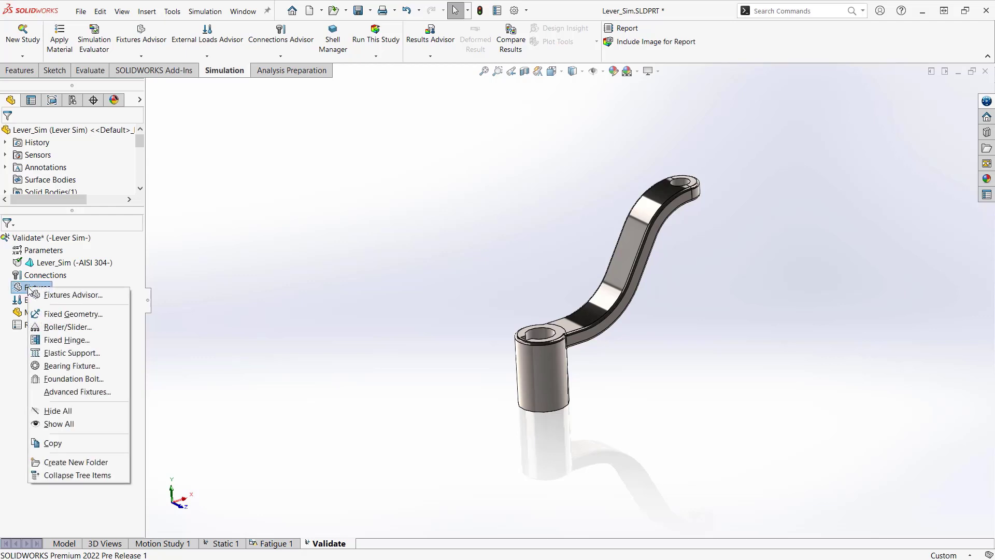
left_click(108, 315)
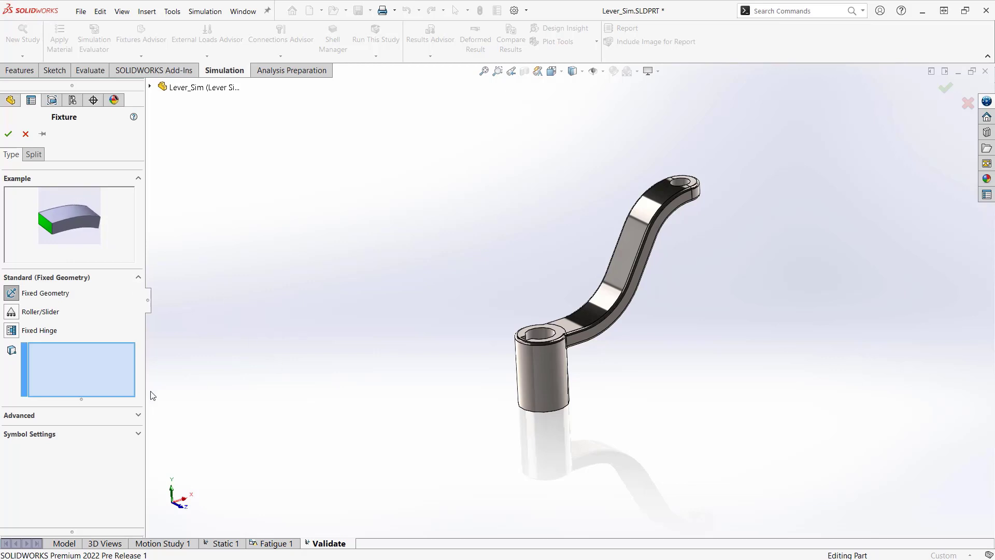
scroll(538, 331, "down", 3)
left_click(538, 331)
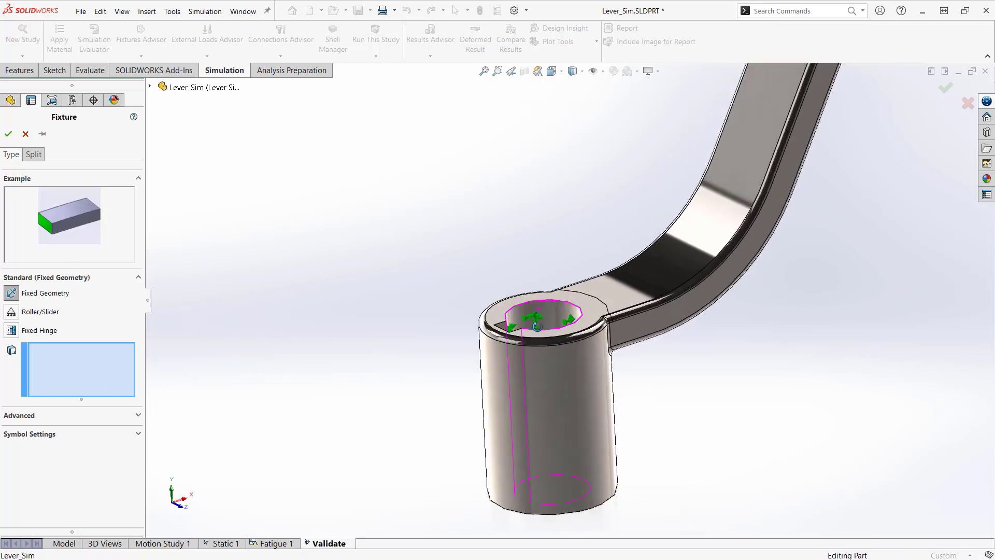
middle_click_drag(538, 331, 541, 435)
left_click(496, 363)
left_click(492, 396)
middle_click_drag(493, 397, 518, 410)
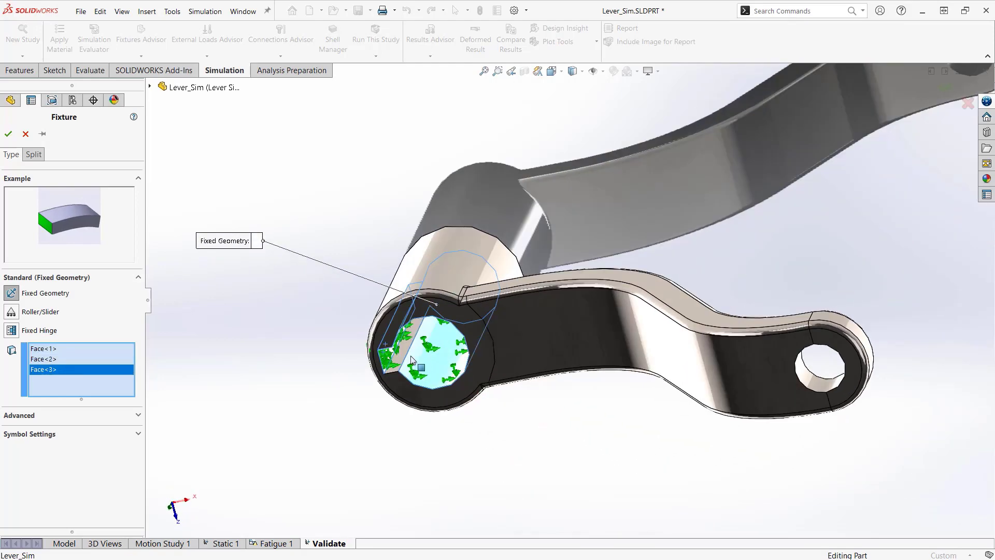
left_click(409, 360)
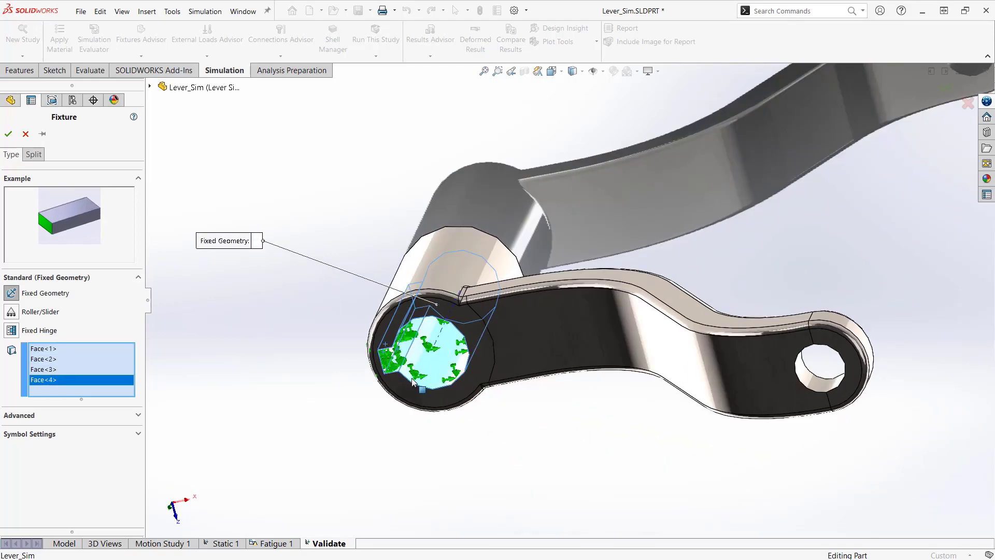
key("ctrl+7")
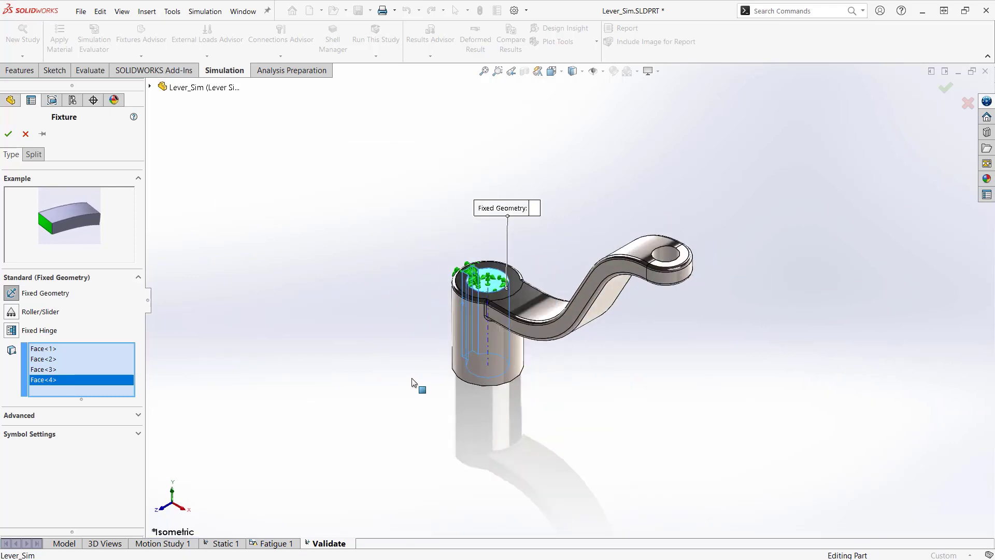
right_click(412, 380)
left_click(436, 453)
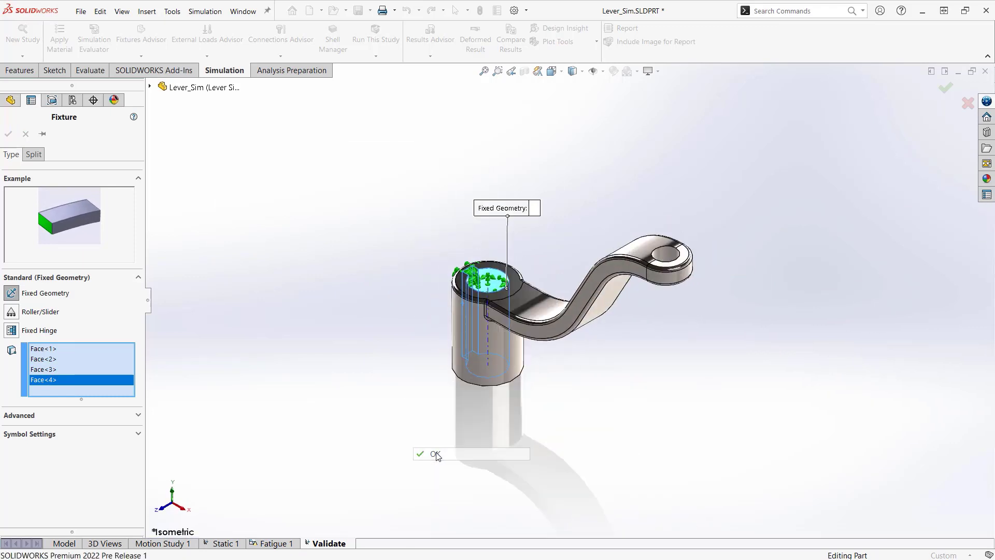
Rename the new fixture in the study as "Fixed face"
left_click(48, 302)
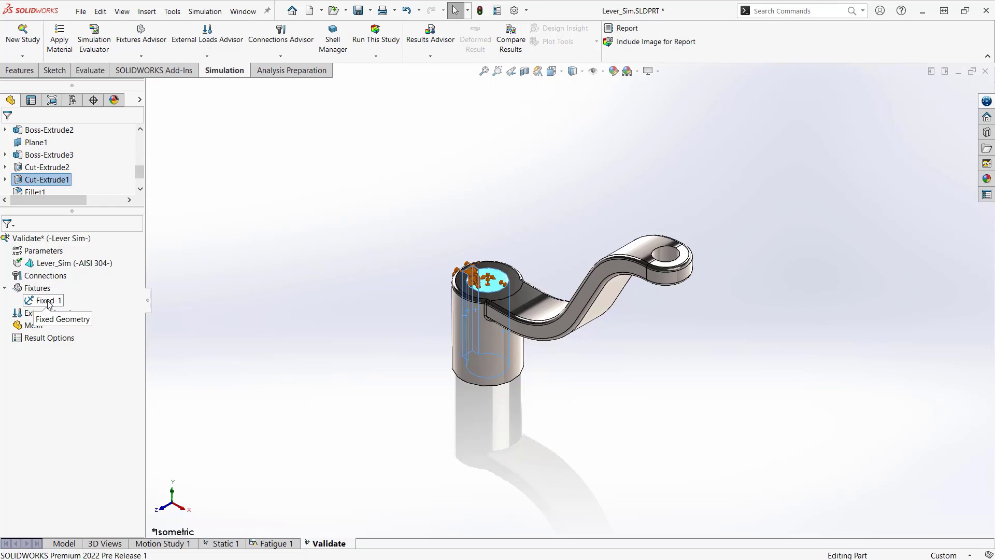
left_click(48, 302)
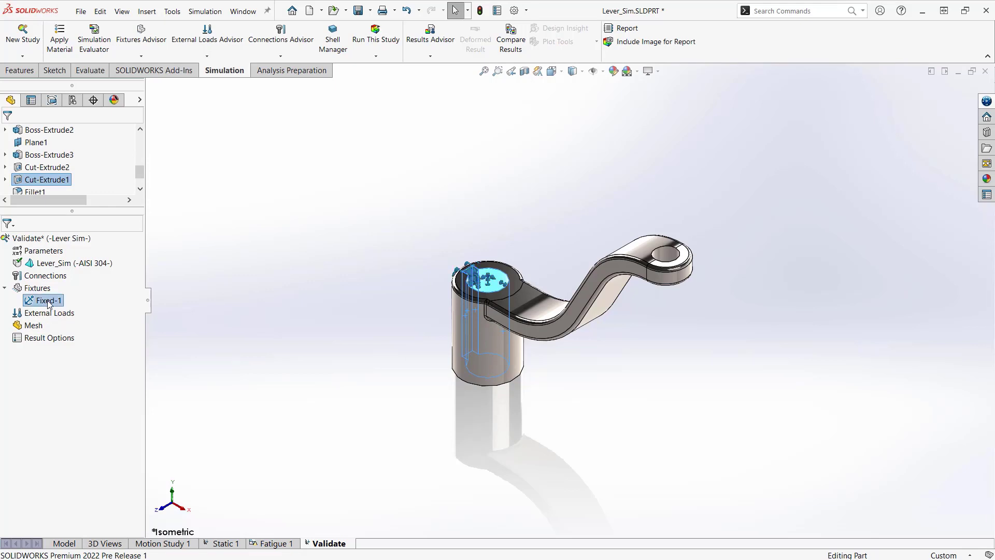
left_click(48, 301)
key("BackSpace")
type("Fixed face")
left_click(283, 196)
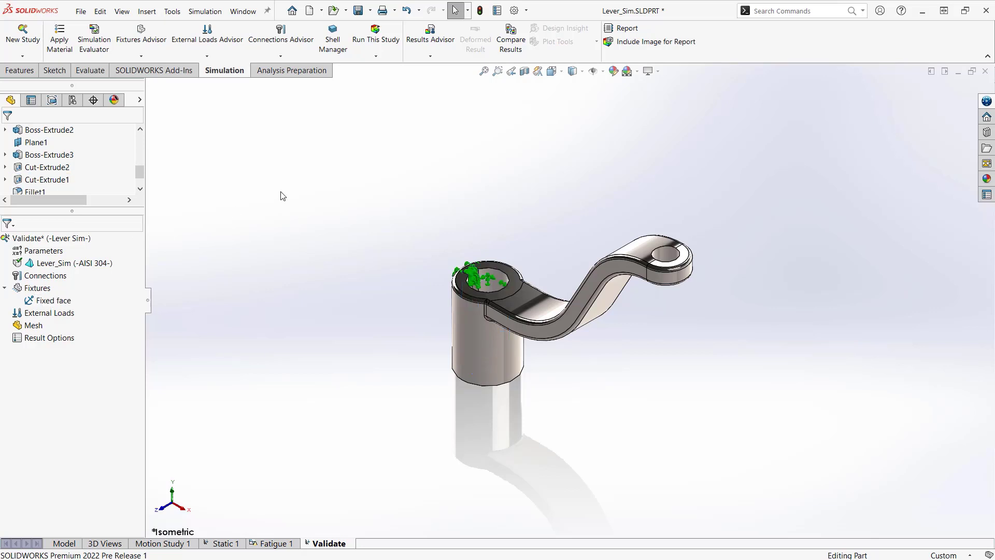
Apply a 320 N force to the inner face of the hole at the arm's end, normal to the Front Plane
right_click(56, 316)
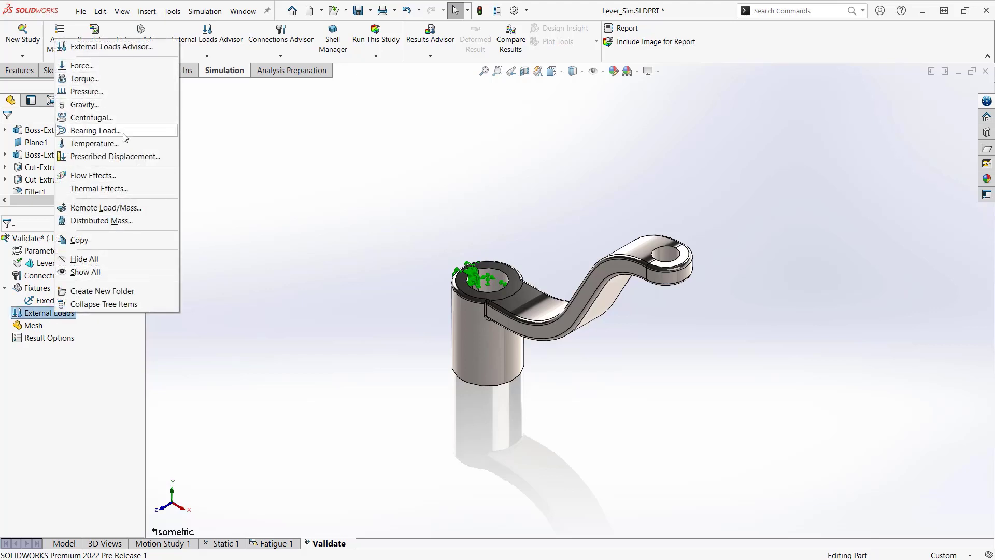
left_click(138, 67)
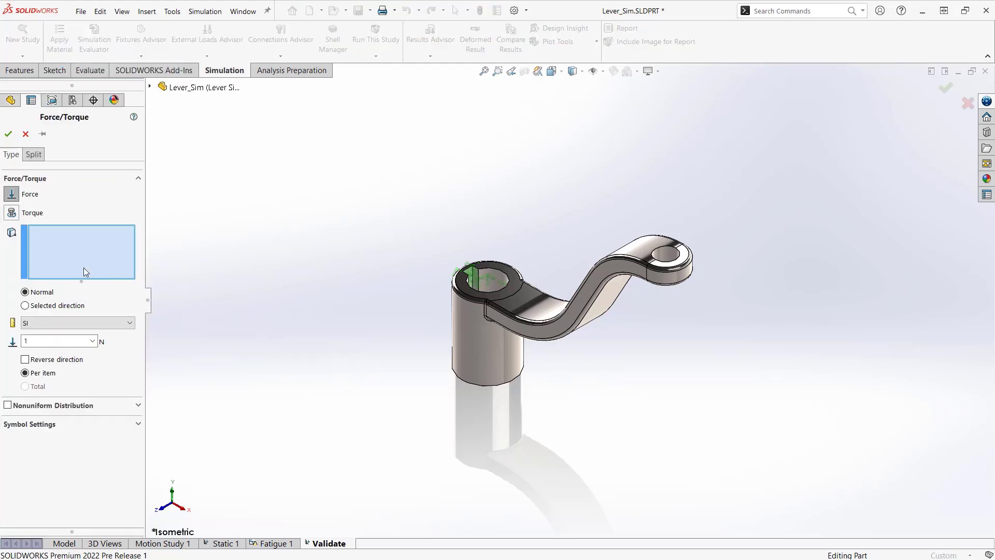
left_click(669, 254)
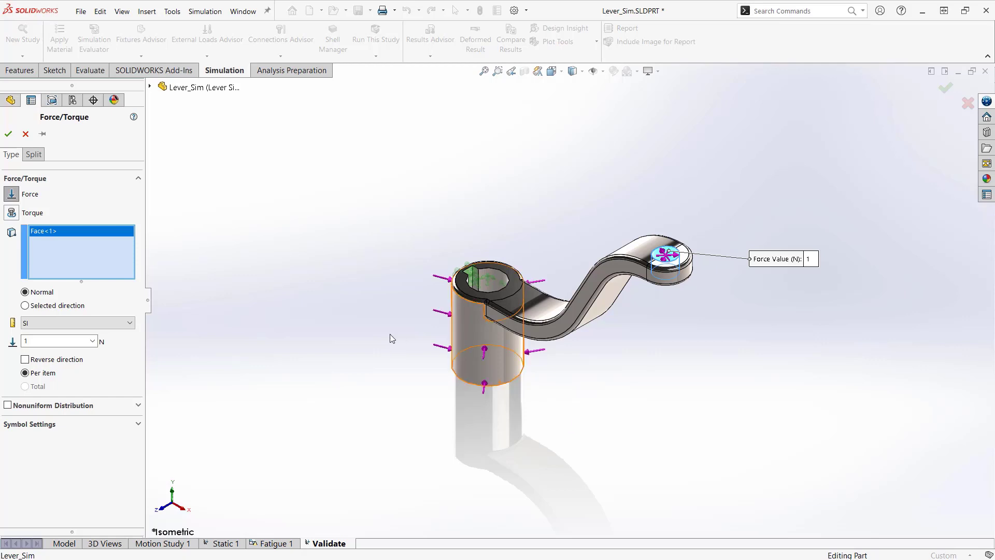
left_click(60, 309)
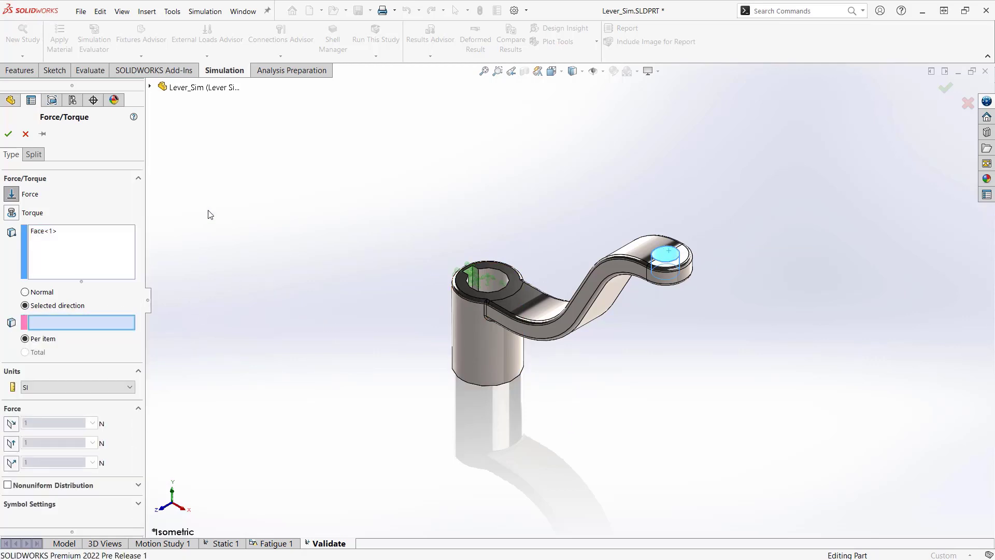
left_click(150, 86)
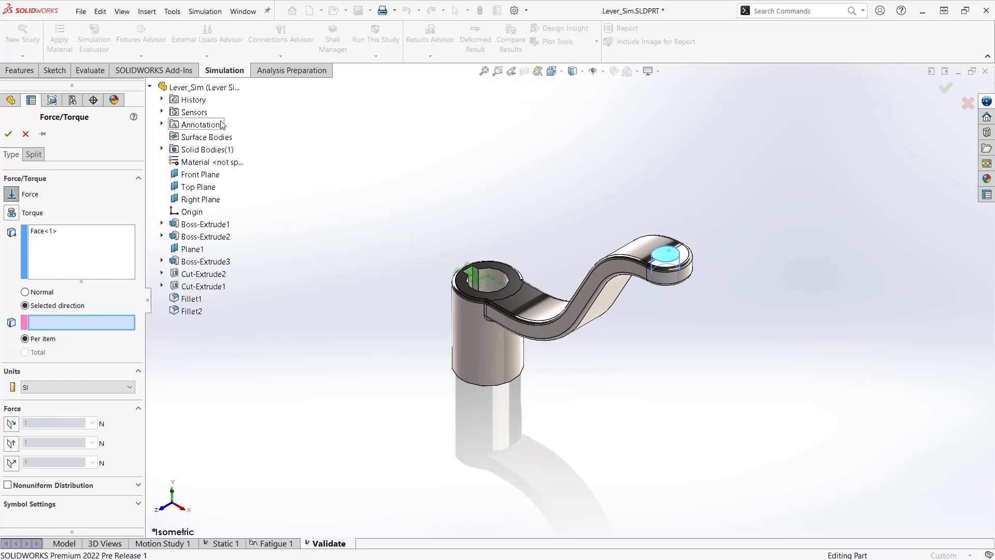
left_click(195, 175)
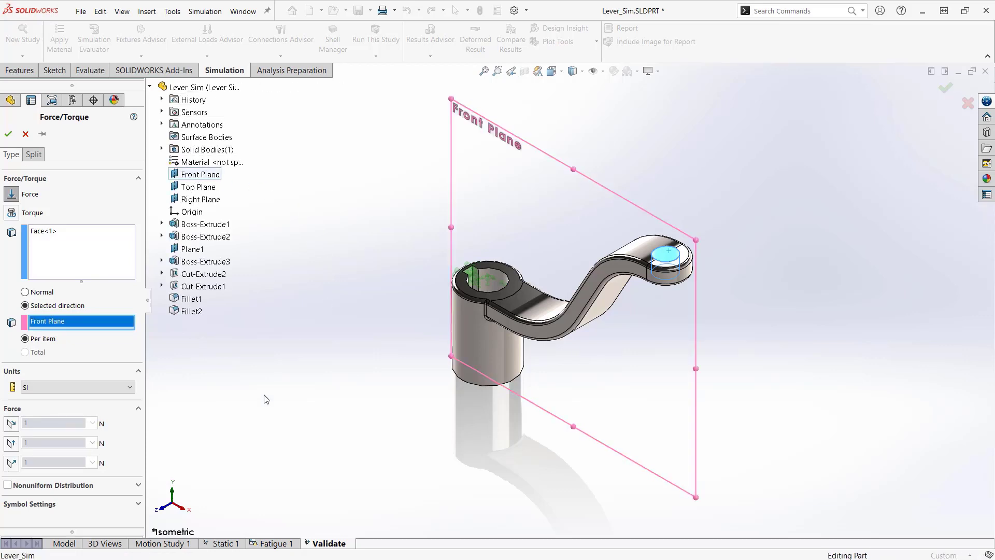
left_click(11, 462)
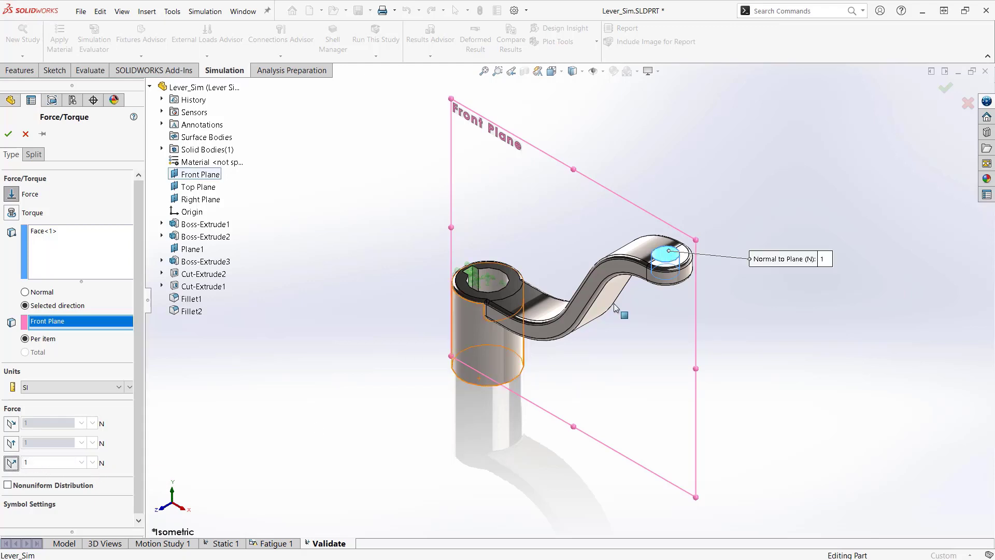
scroll(689, 254, "down", 3)
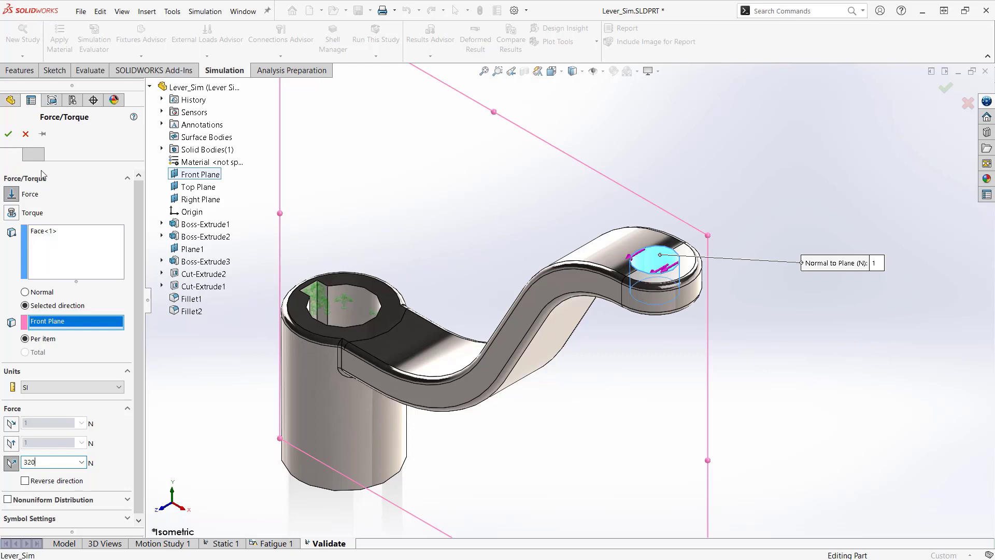
left_click(8, 133)
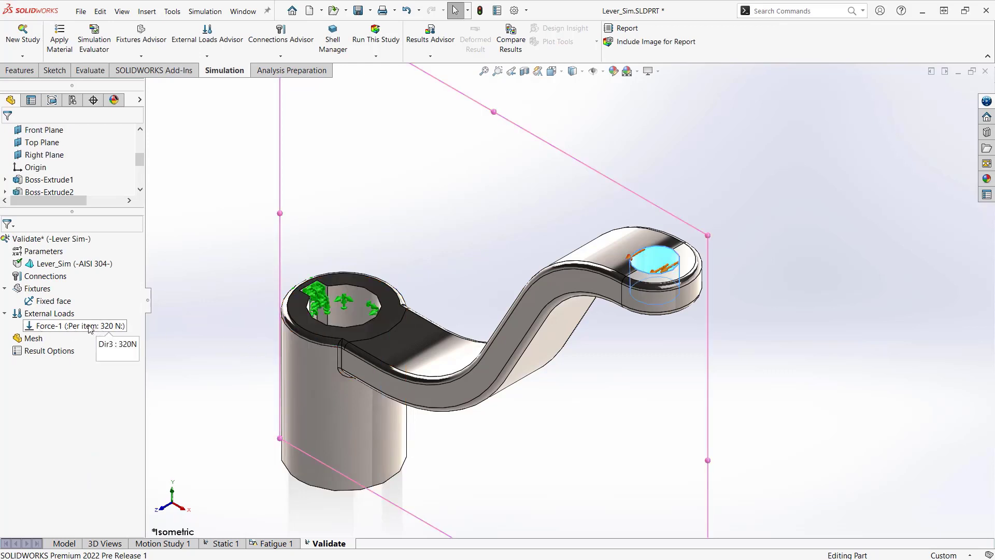
Rename the 320 N force in the study's external loads as "Load"
left_click(58, 326)
left_click(58, 327)
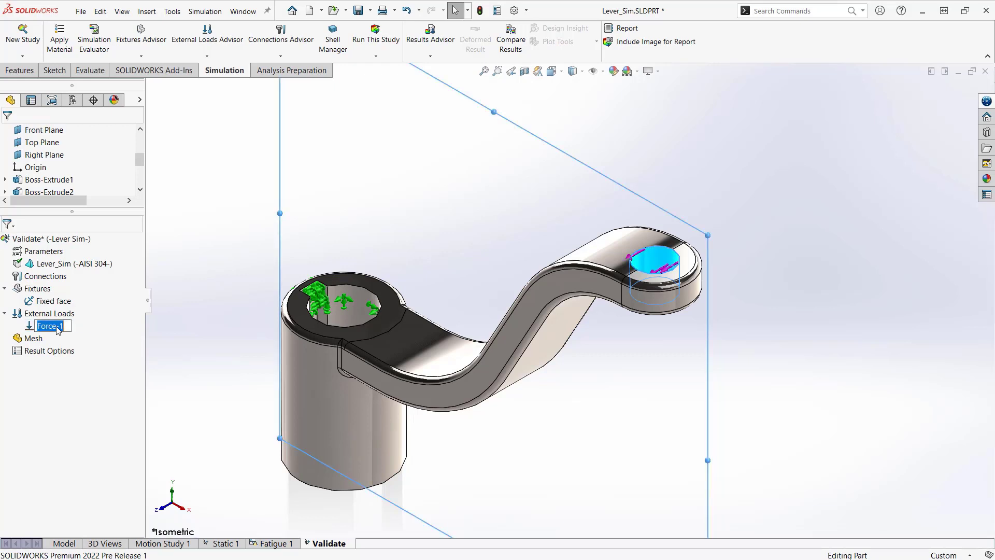
key("BackSpace")
type("LOad")
key("BackSpace")
key("BackSpace")
key("BackSpace")
type("oad")
key("Return")
left_click(238, 258)
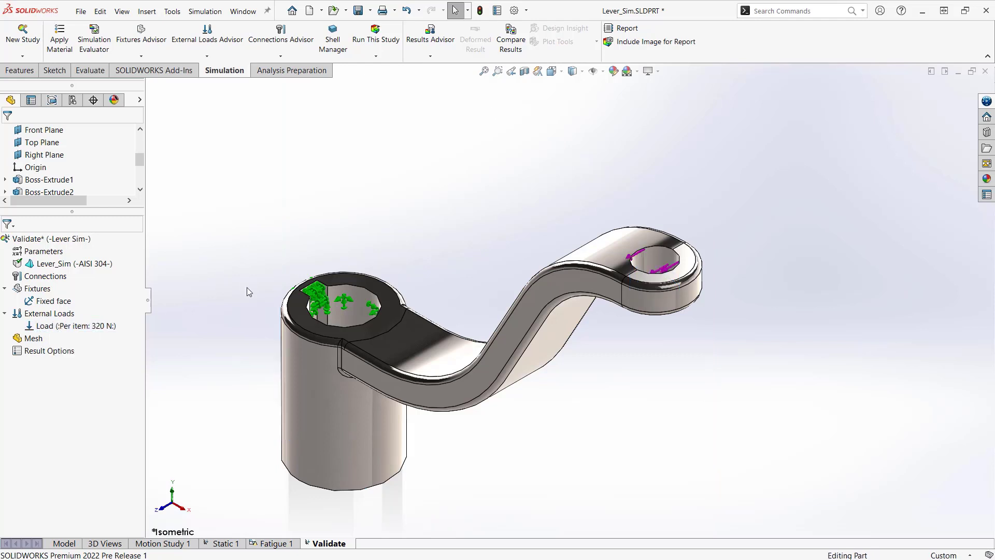
Create a mesh for the lever with the default mid-range density, without custom mesh parameters
key("f")
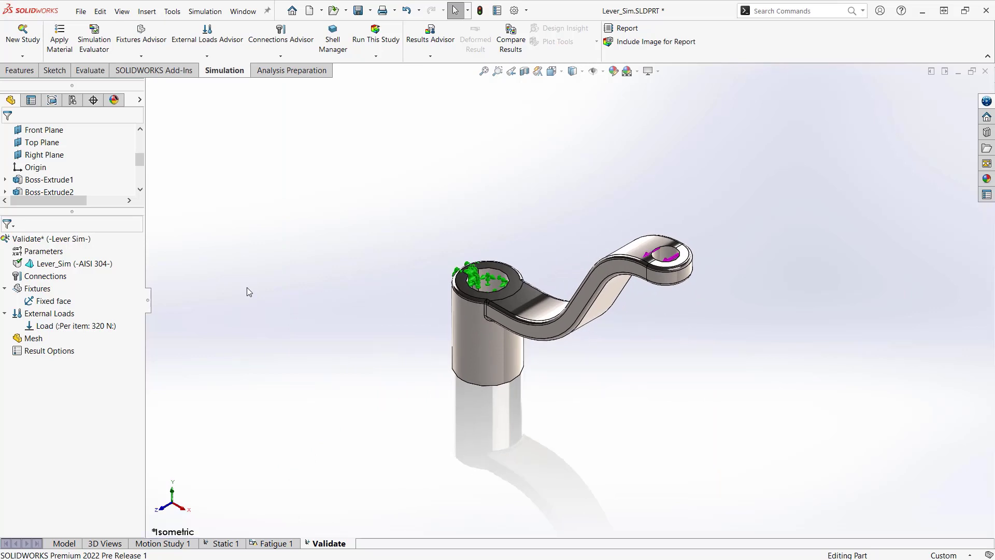
right_click(33, 340)
left_click(78, 387)
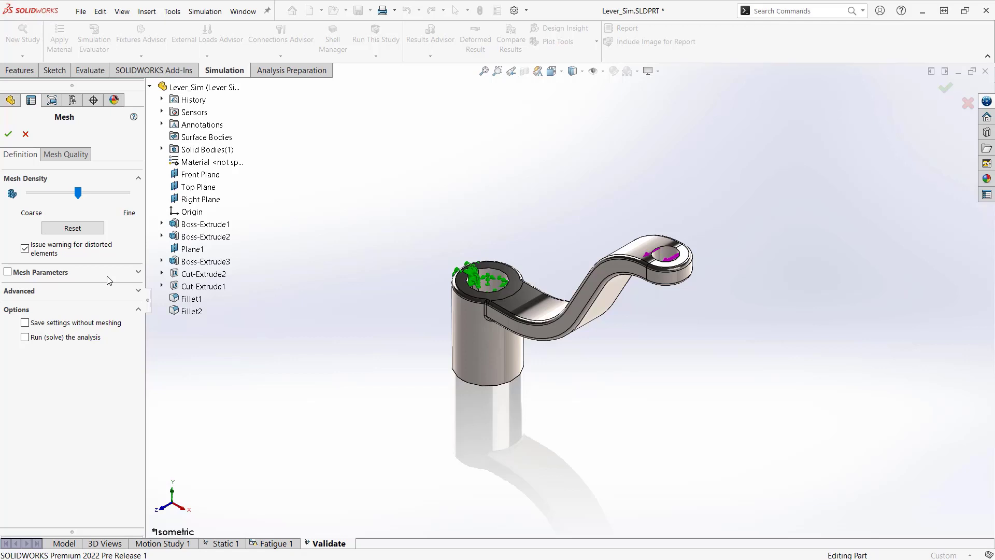
left_click(8, 134)
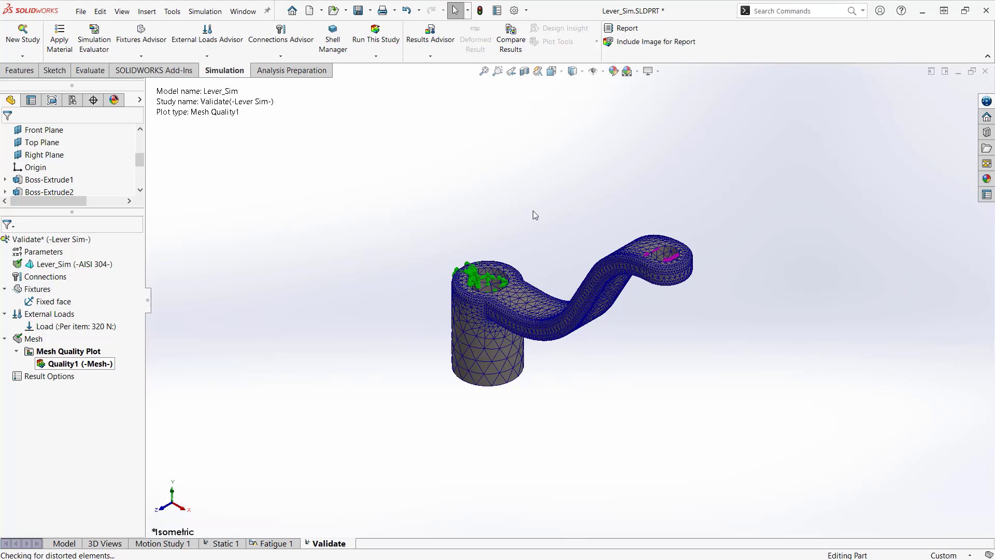
Run the Validate study and collapse the feature tree overlapping the stress plot's title text
left_click(550, 430)
left_click(382, 38)
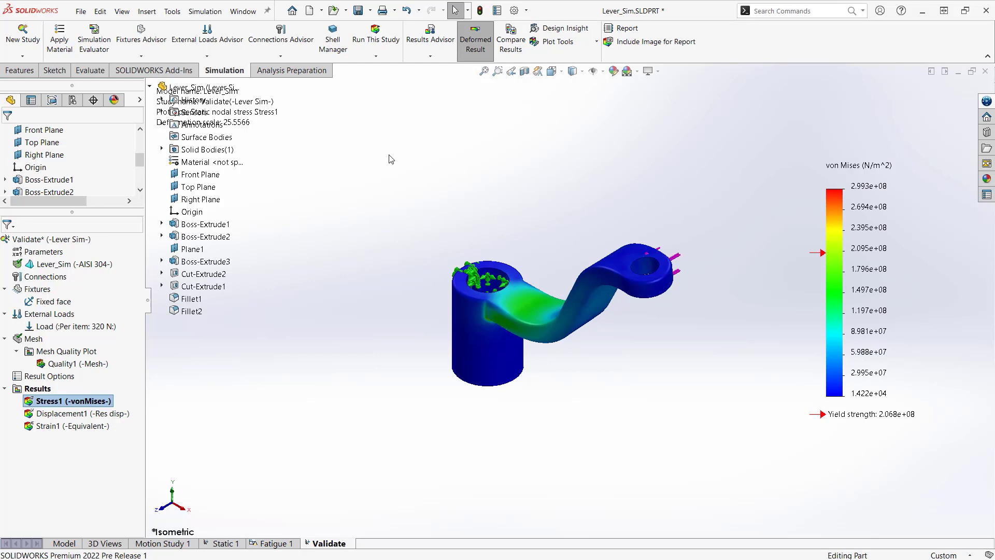
left_click(149, 87)
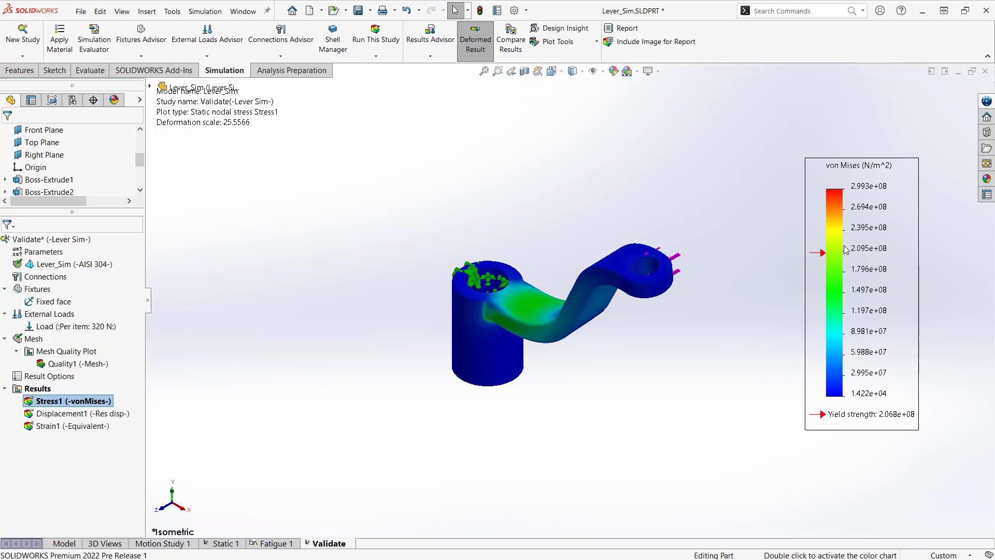
Set the maximum of the von Mises stress legend to the material's yield strength, 206800000 N/m^2
double_click(867, 188)
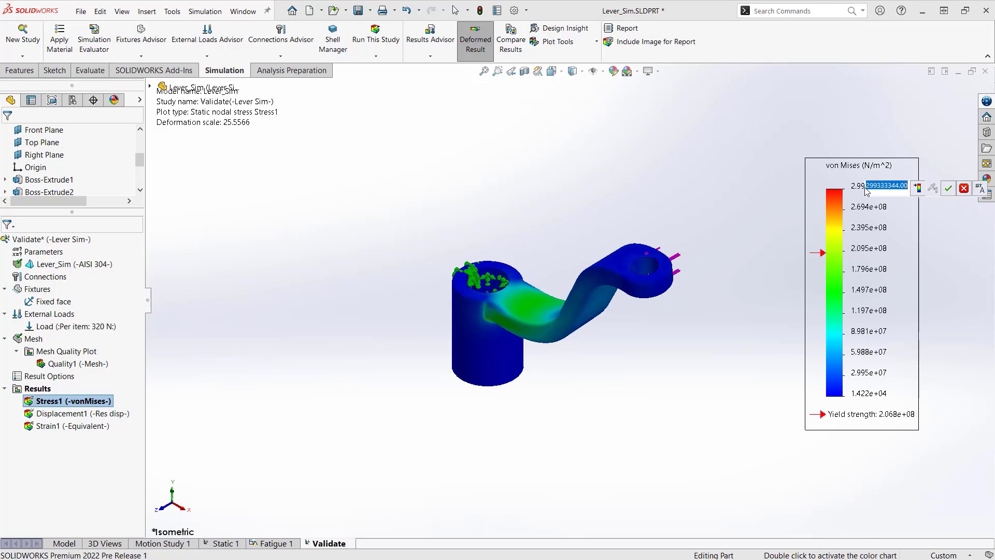
type("206800000")
key("Return")
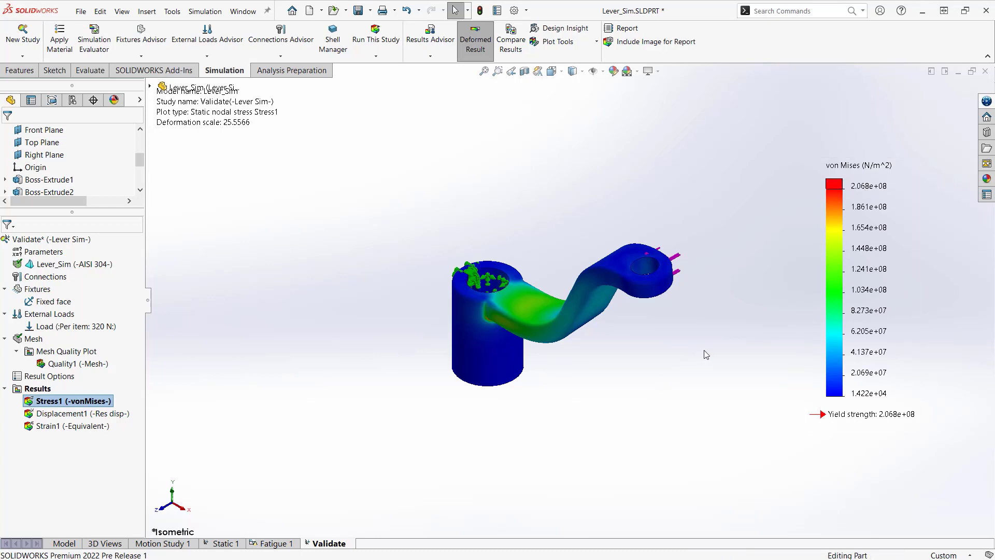
Examine the stress distribution around the fillet where the arm meets the hub, then restore the isometric view
middle_click_drag(706, 351, 616, 394)
scroll(612, 400, "down", 6)
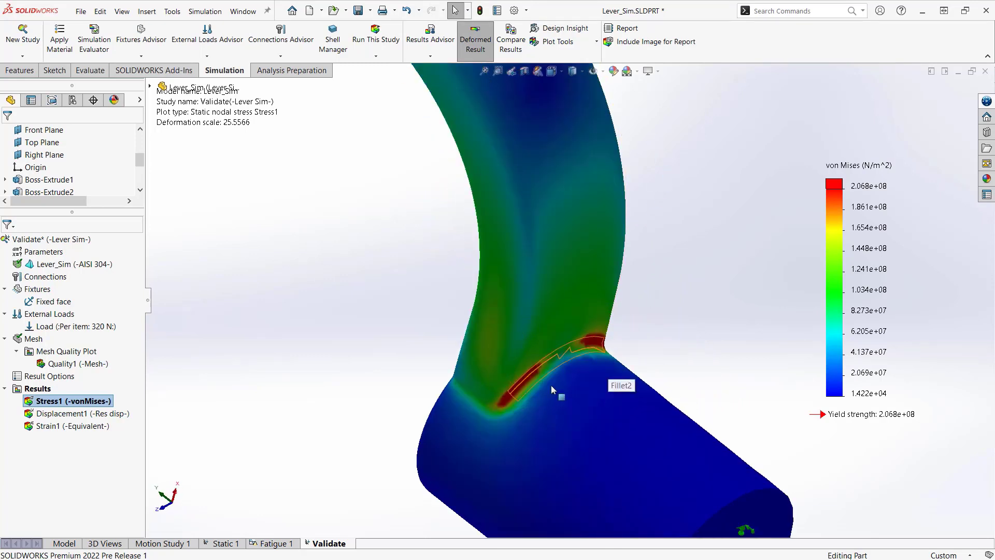
scroll(489, 412, "down", 1)
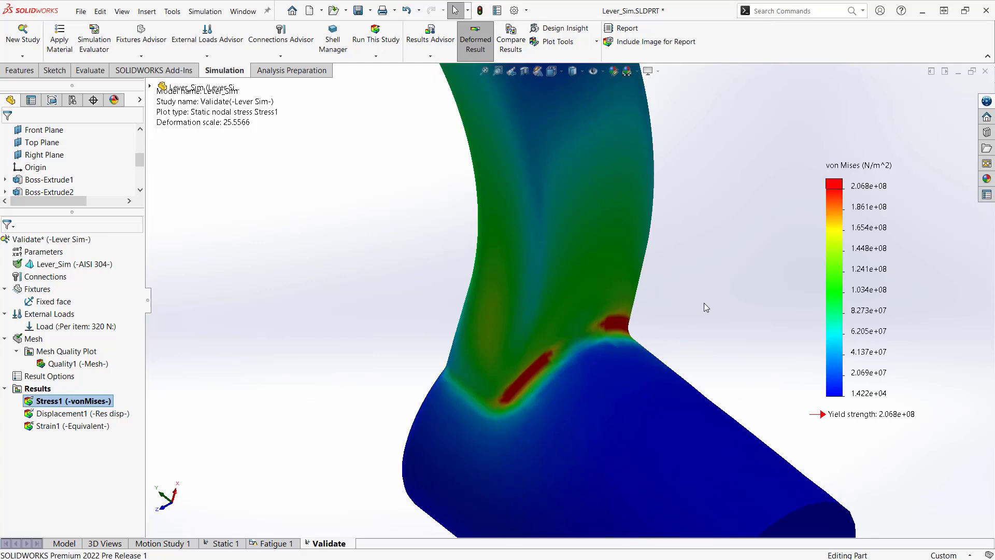
scroll(701, 295, "up", 5)
middle_click_drag(676, 289, 574, 282)
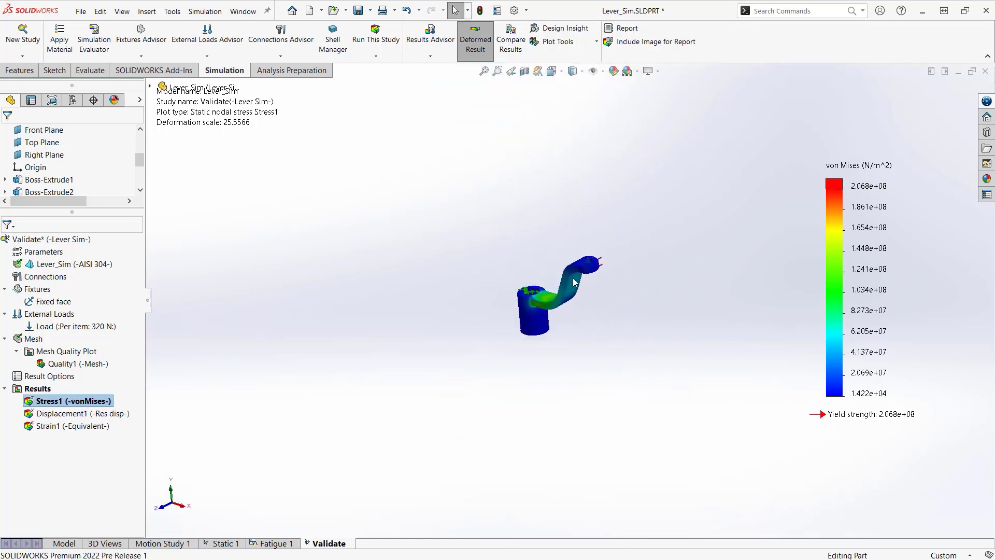
scroll(574, 283, "down", 3)
key("ctrl+7")
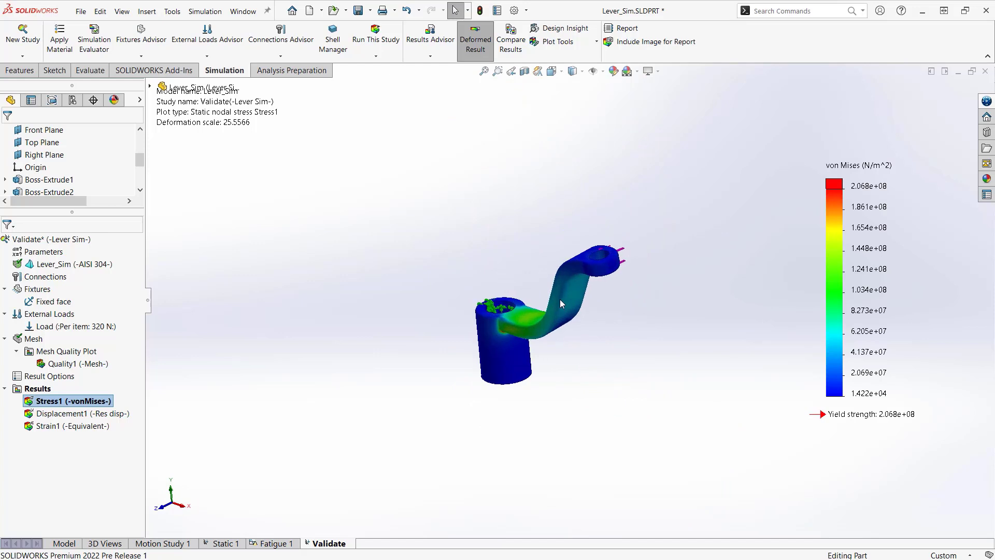
Show the maximum annotation on the von Mises stress plot and place it clear of the hub
double_click(876, 187)
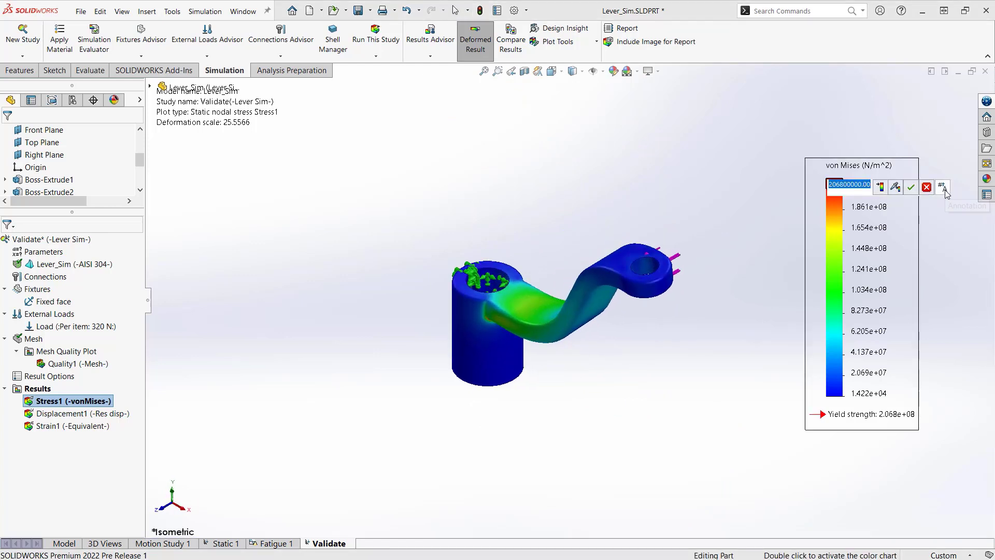
left_click(943, 188)
left_click_drag(511, 341, 414, 352)
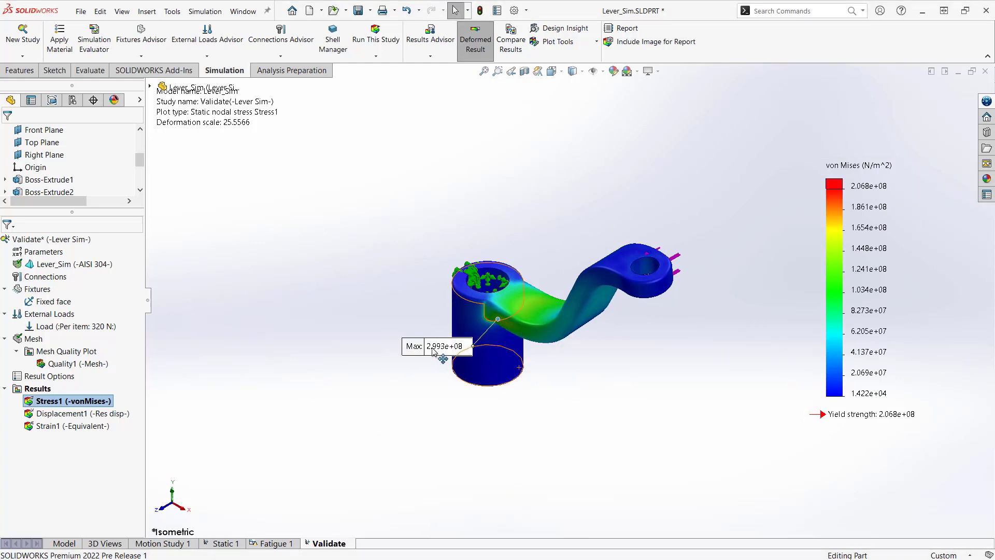
left_click_drag(404, 363, 344, 395)
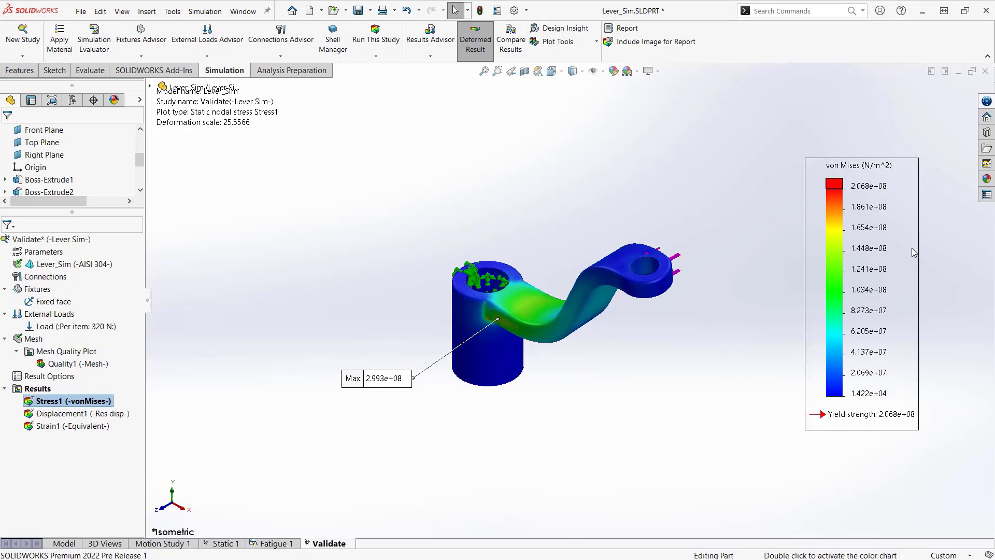
Reset the stress legend's maximum to its automatic value and move the maximum annotation clear of the hub
double_click(884, 203)
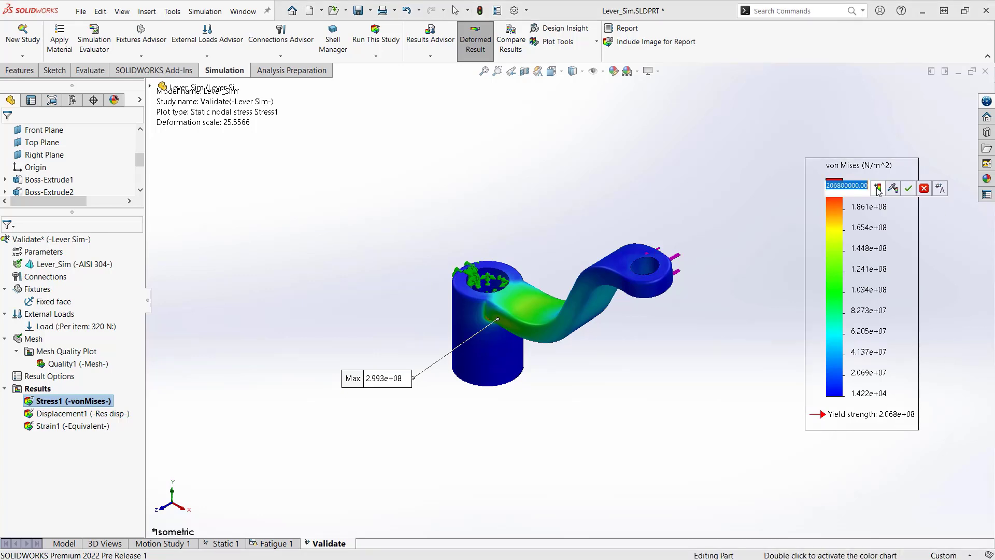
left_click(892, 188)
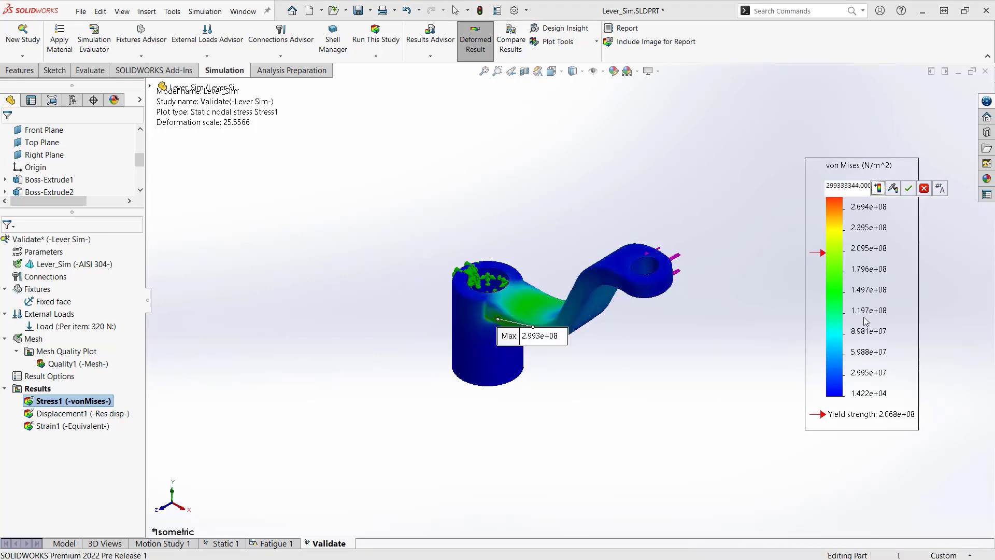
left_click(909, 189)
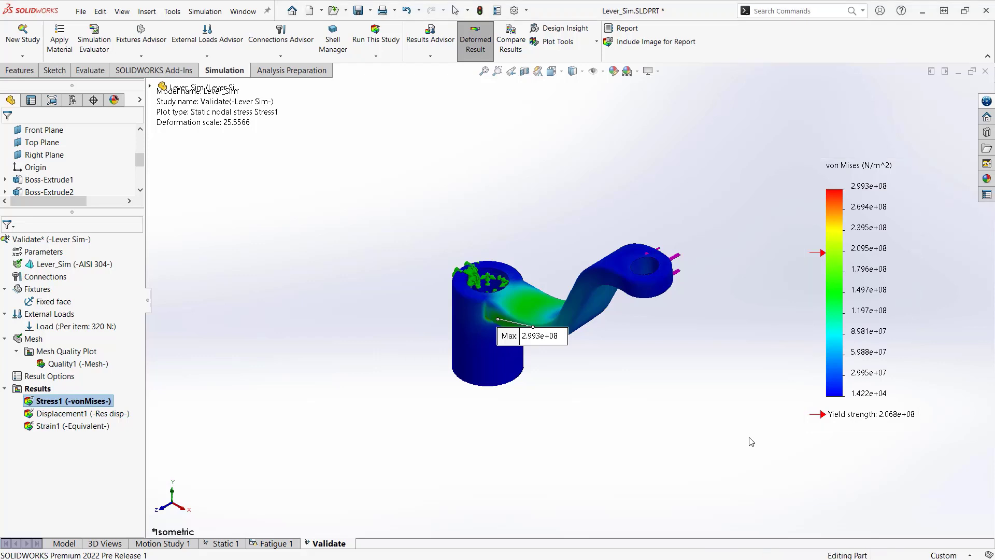
mouse_move(518, 340)
left_mouse_down()
mouse_move(435, 366)
mouse_move(342, 361)
left_mouse_up()
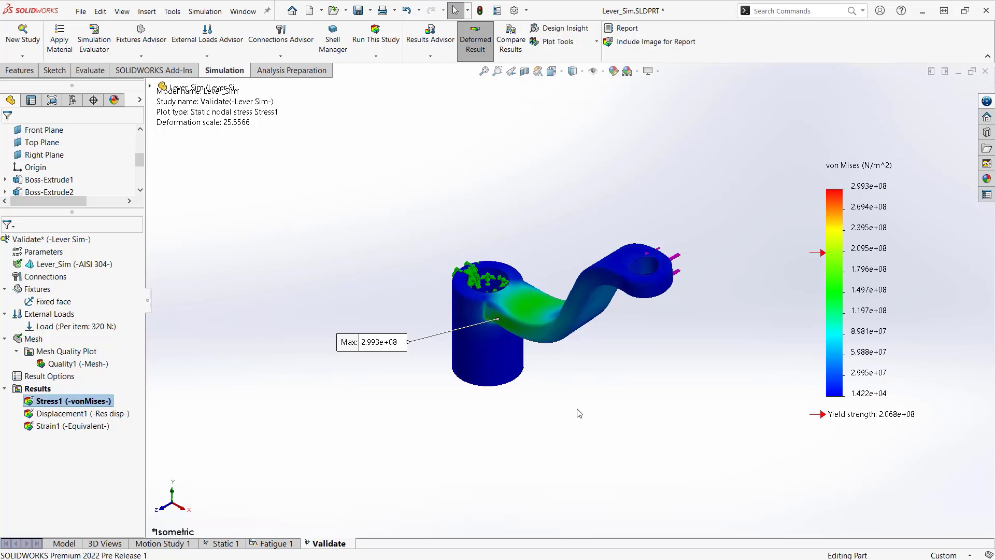
Animate the von Mises stress plot at speed 26, view the AVI saving options, and close without saving
right_click(73, 404)
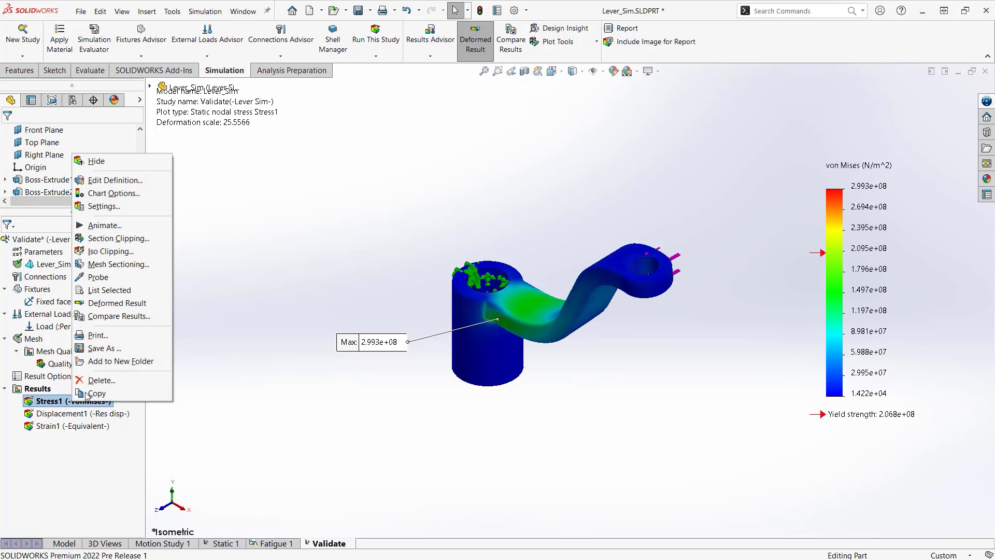
left_click(106, 225)
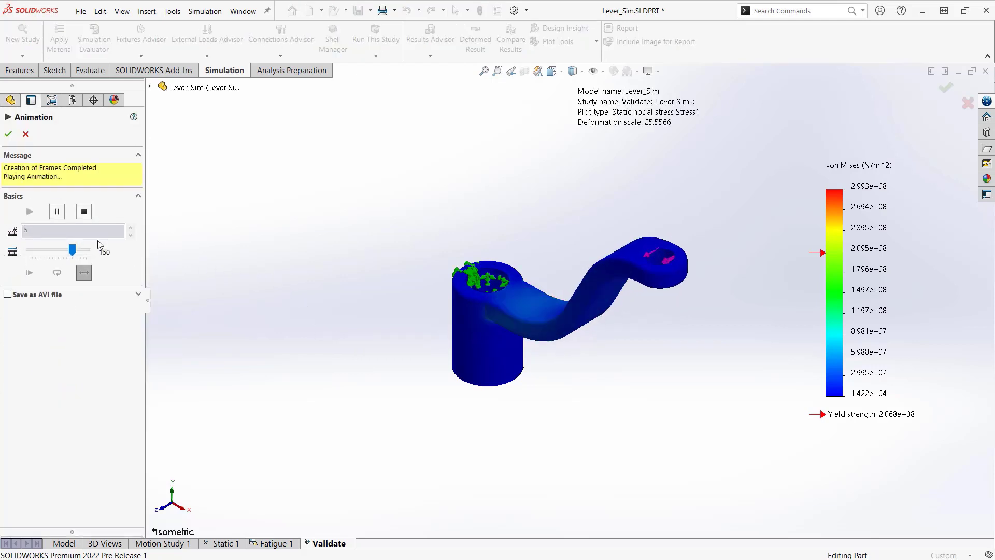
left_click_drag(72, 250, 37, 250)
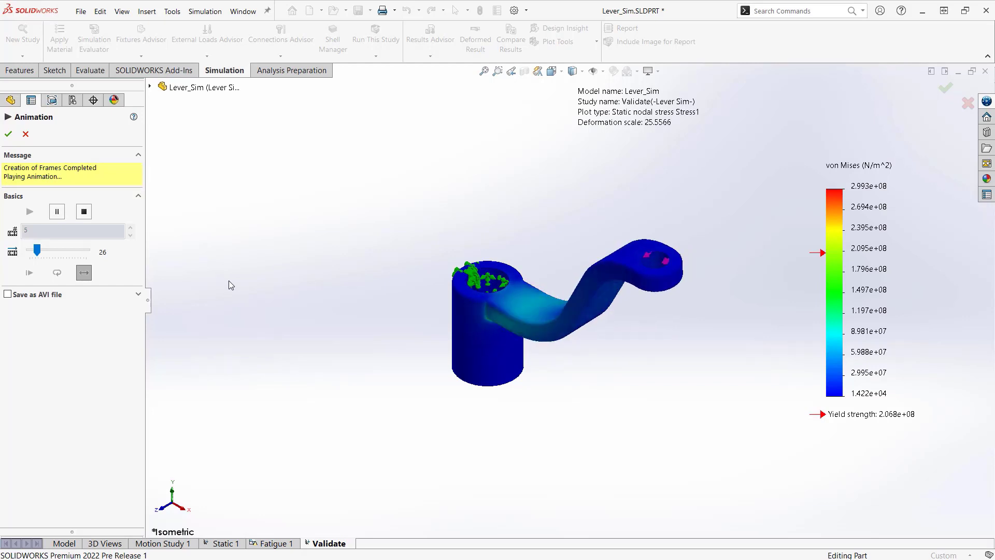
left_click(7, 295)
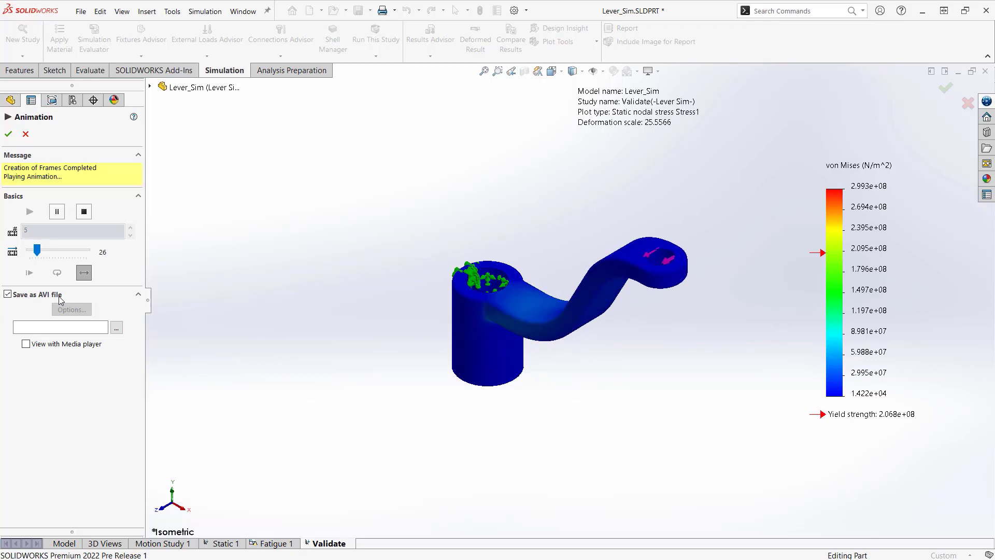
left_click(26, 134)
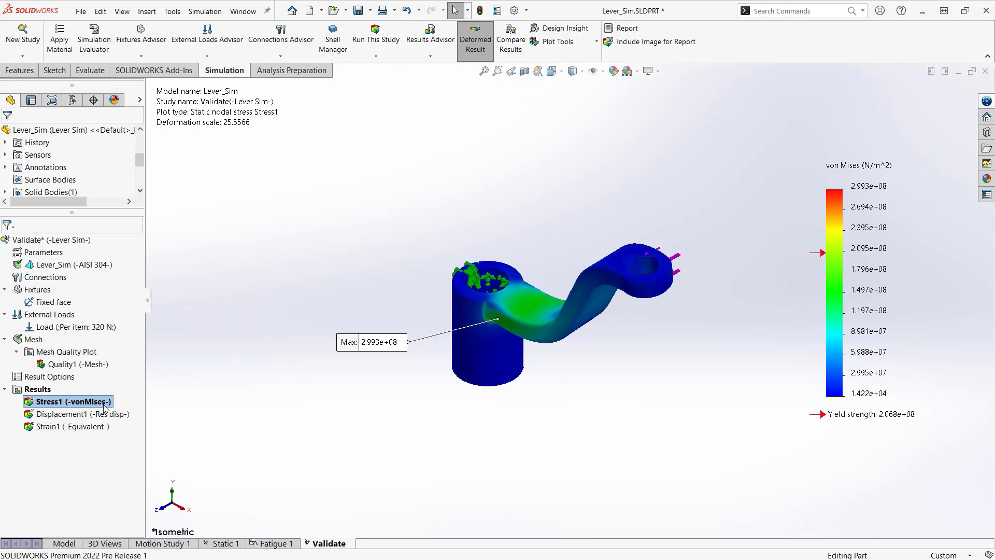
Review the displacement plot, then return to the von Mises stress plot and examine the arm-to-hub fillet
double_click(56, 414)
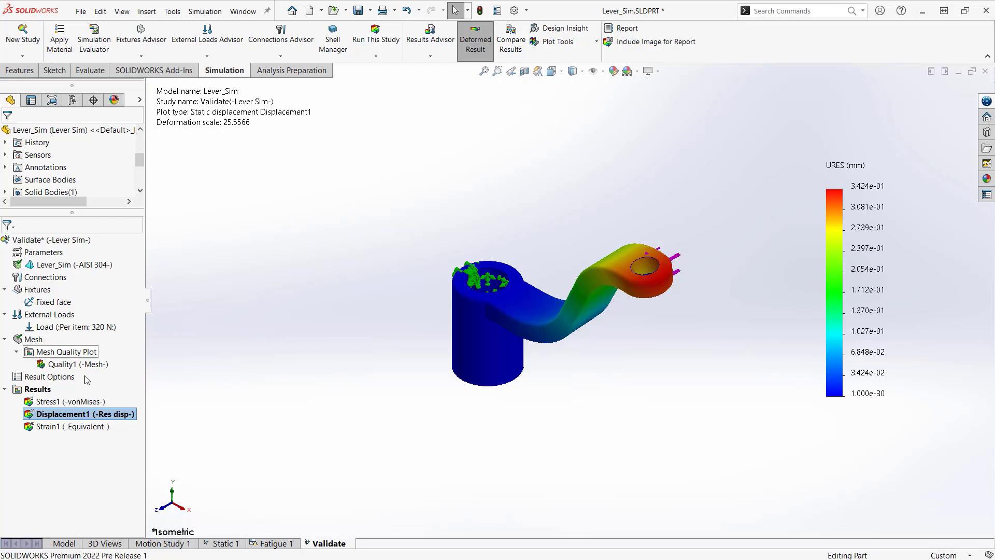
double_click(68, 402)
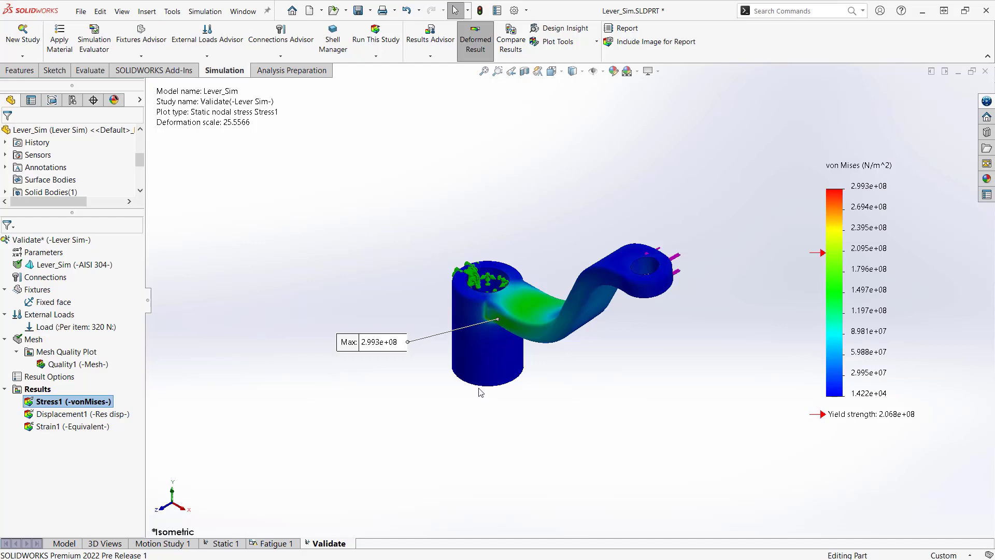
middle_click_drag(481, 393, 483, 204)
scroll(518, 378, "down", 6)
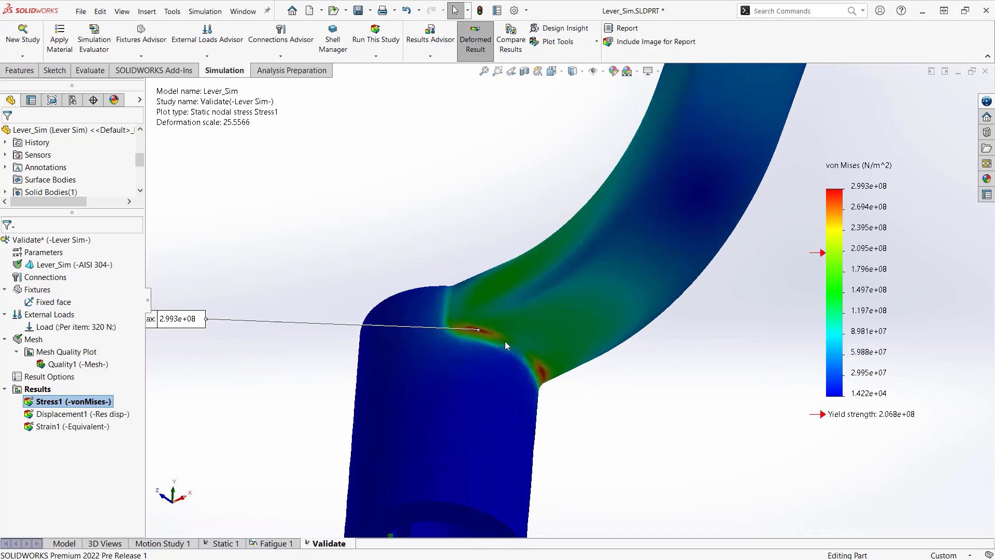
scroll(530, 339, "up", 8)
middle_click_drag(529, 383, 519, 406)
key("ctrl+7")
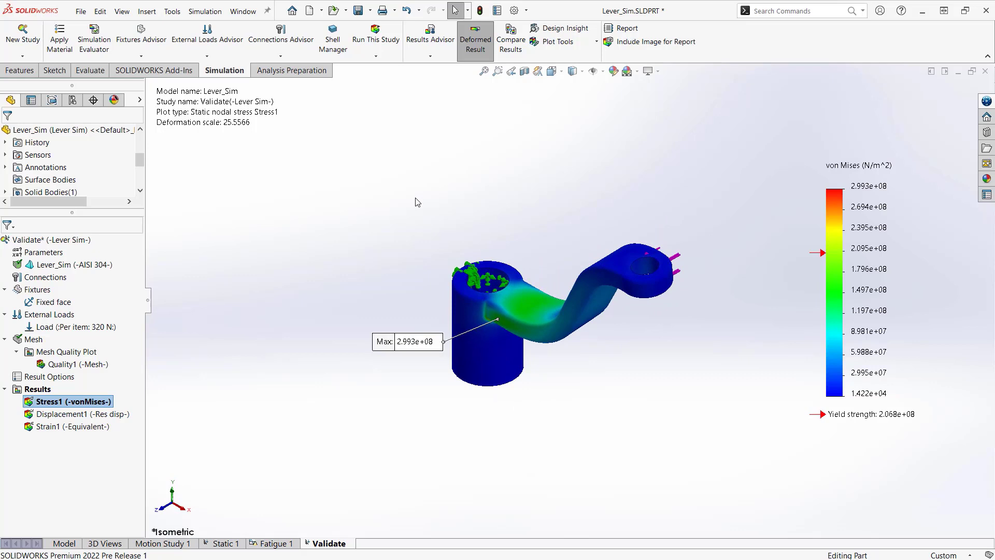
Add a Design Insight plot to the results with its load level about midway between Most Loaded and All
right_click(39, 390)
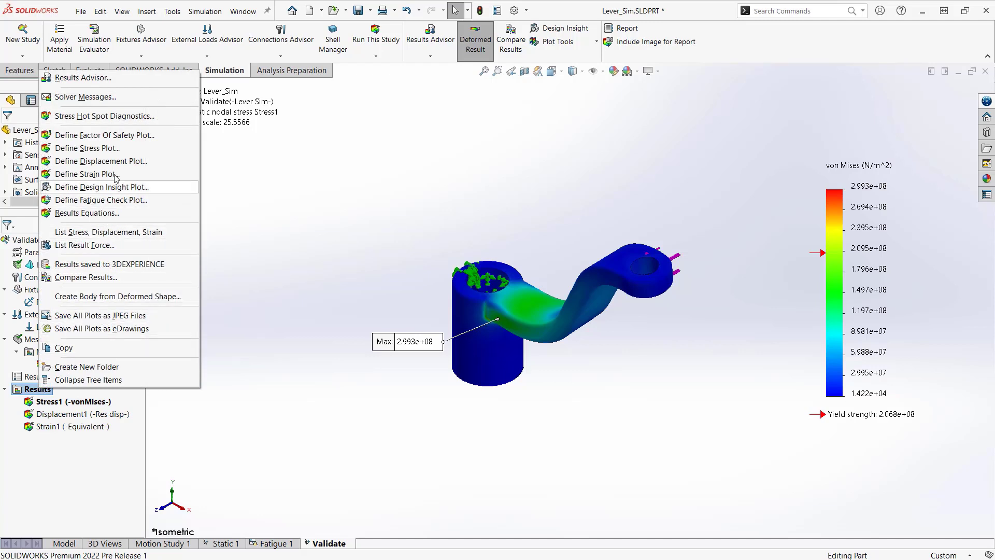
left_click(84, 190)
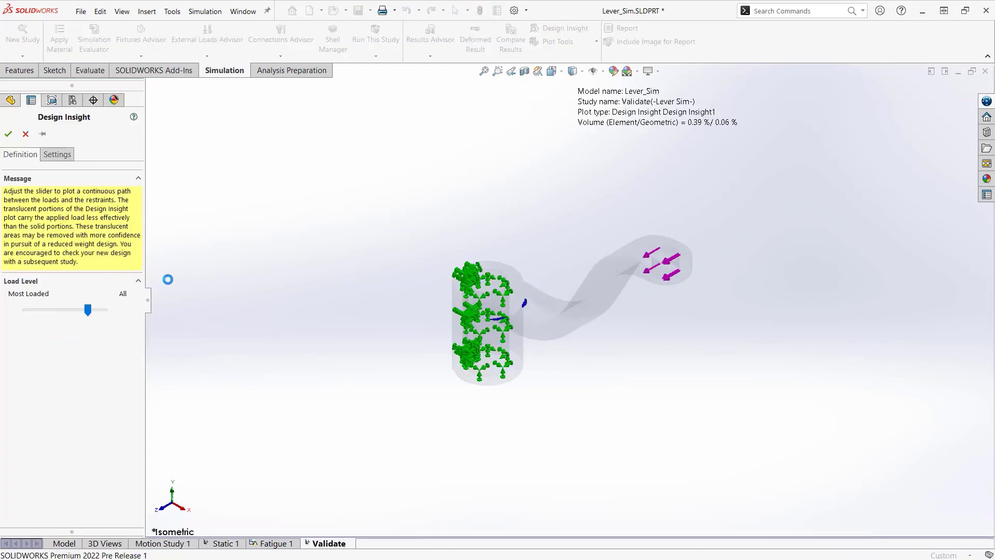
left_click_drag(89, 310, 87, 309)
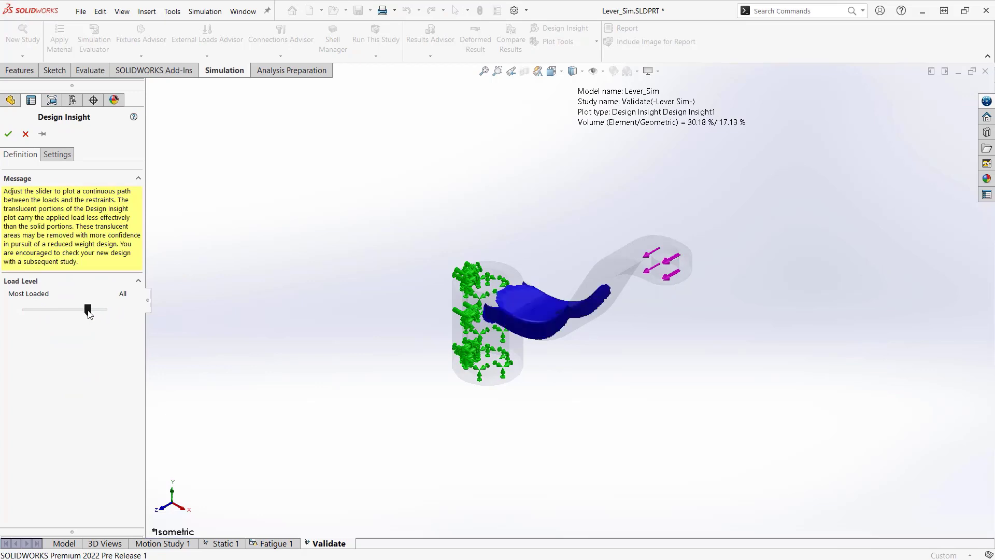
left_click(52, 310)
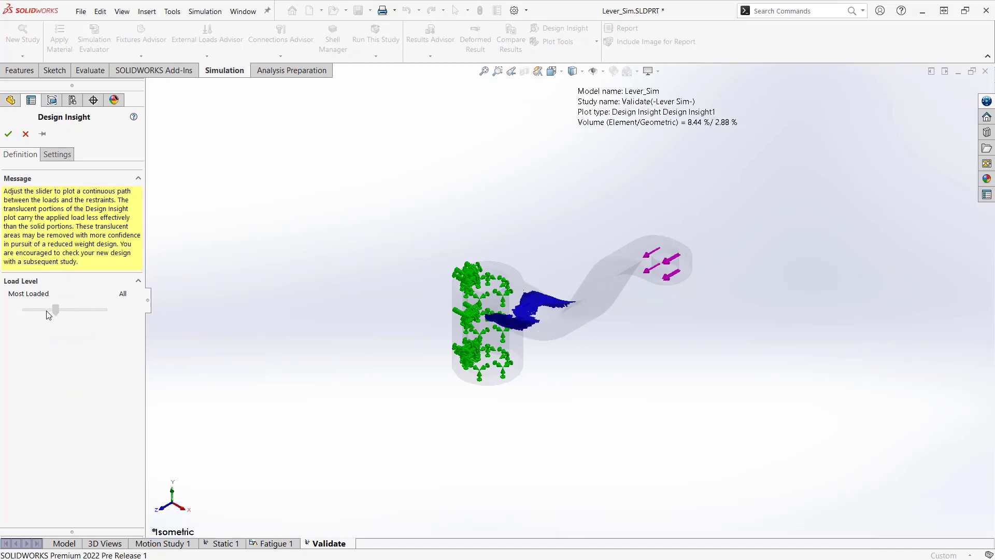
left_click(47, 310)
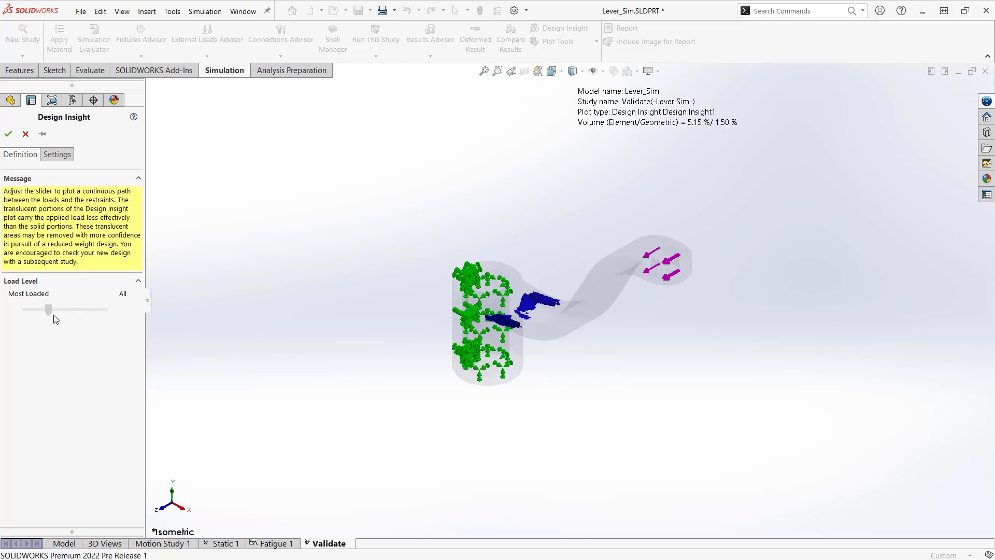
left_click_drag(53, 315, 67, 316)
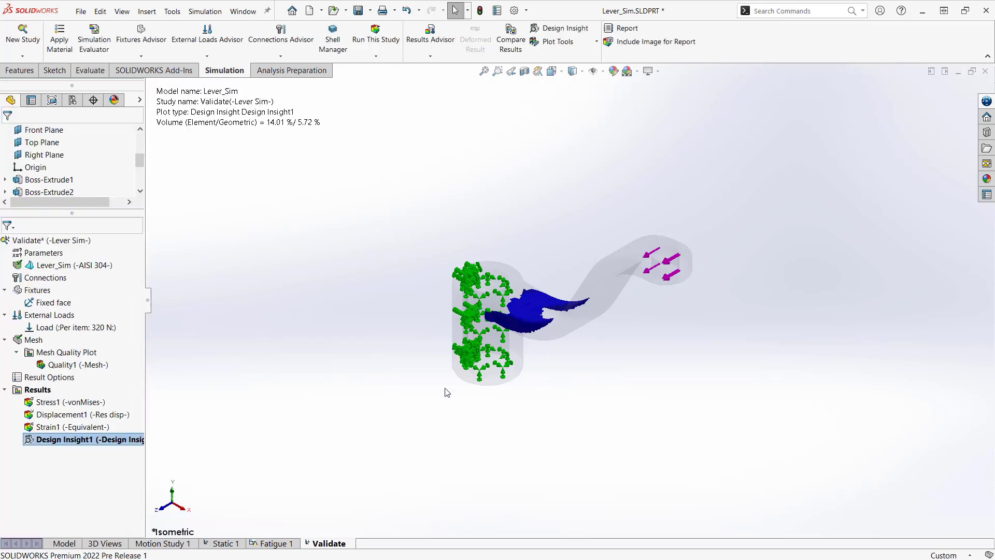
Examine the Design Insight plot's load path from hub to arm, then show the von Mises stress plot in isometric view
middle_click_drag(549, 382, 602, 337)
scroll(504, 336, "down", 5)
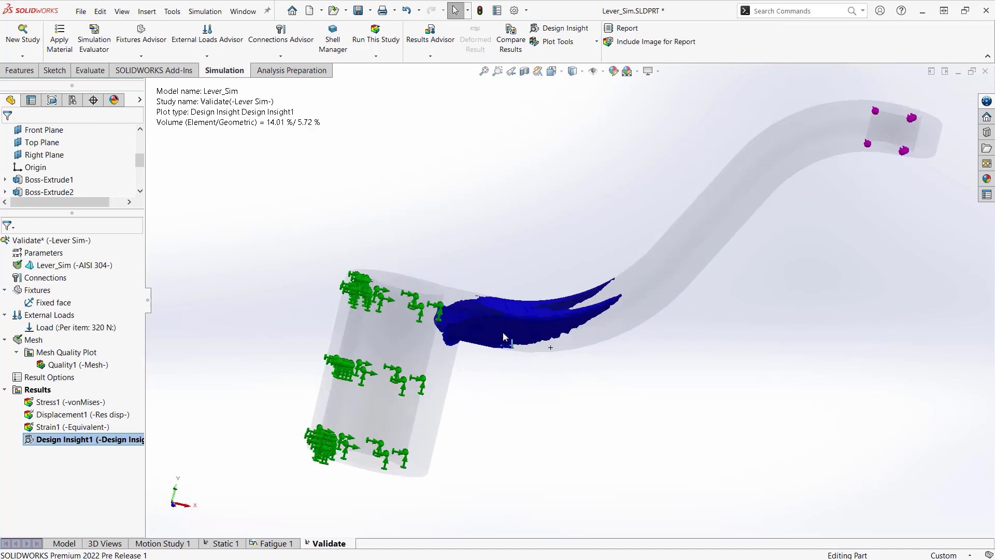
middle_click_drag(504, 335, 502, 362)
scroll(518, 311, "up", 5)
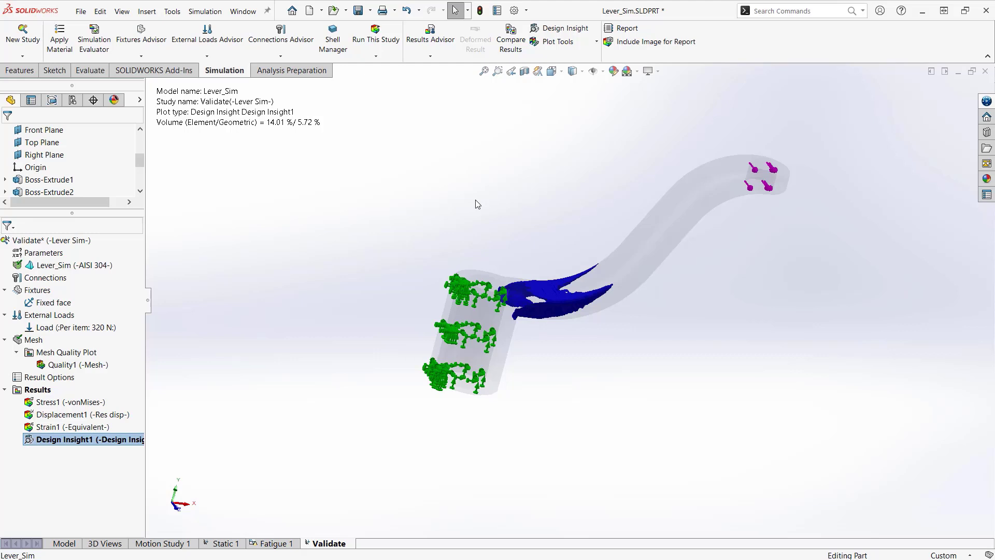
double_click(69, 403)
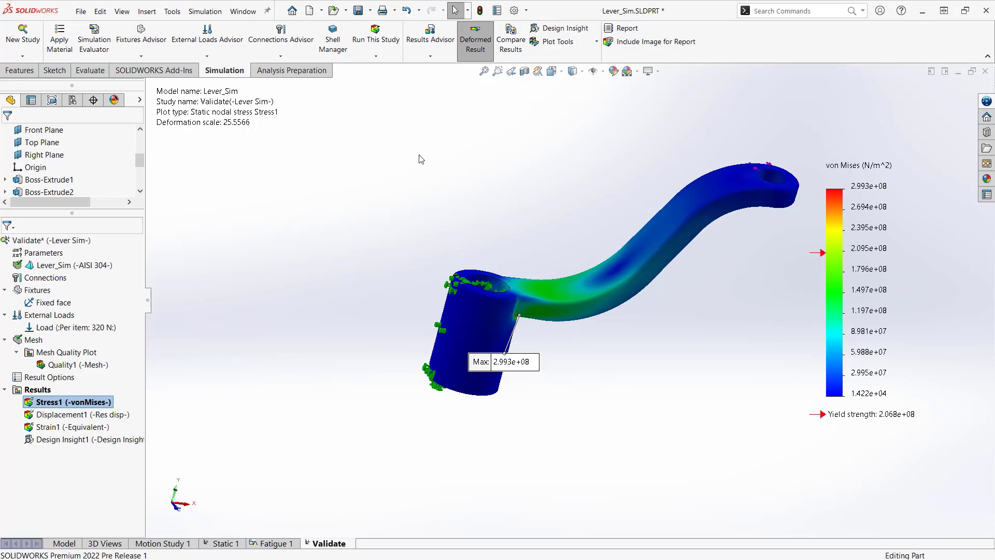
key("ctrl+7")
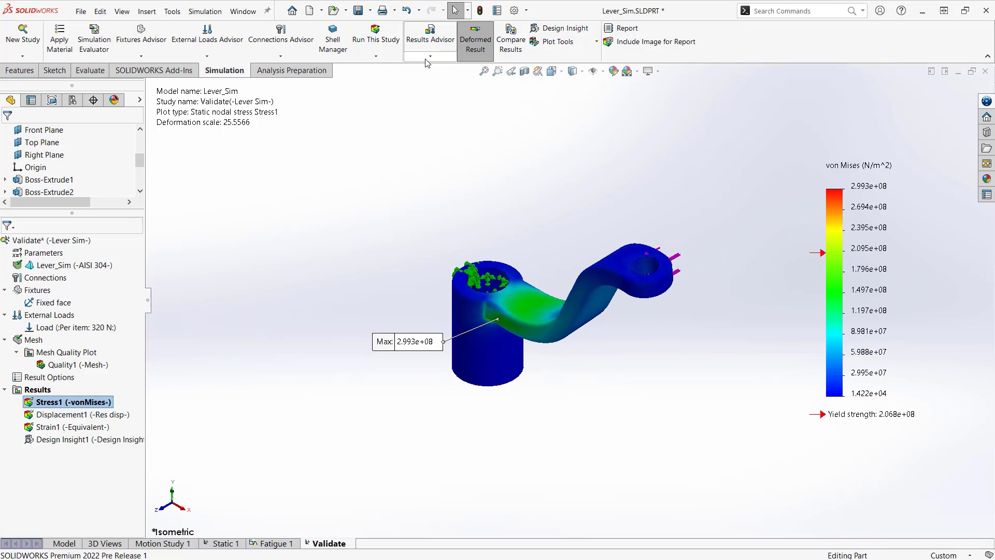
Hide the stress plot and create a new Design Study for the lever
left_click(430, 55)
left_click(435, 81)
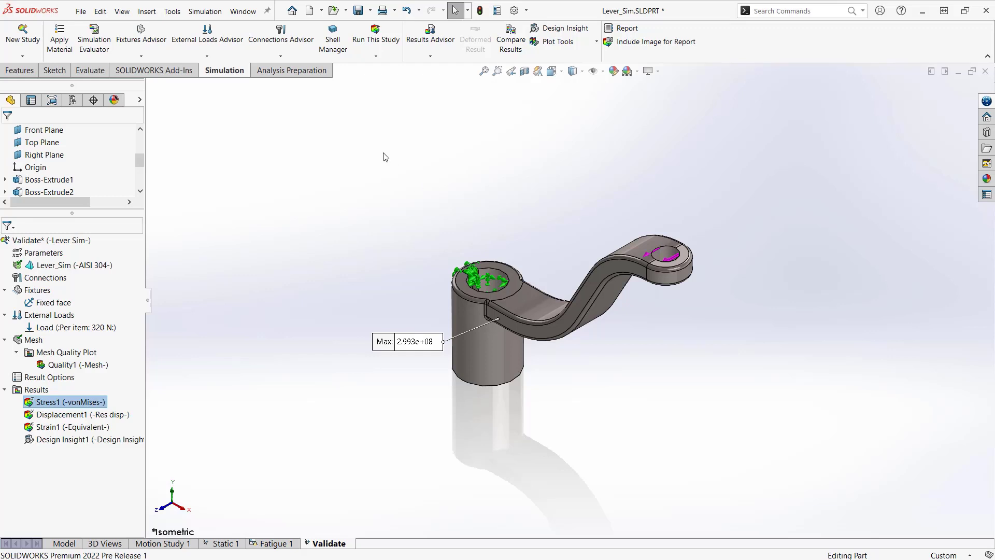
left_click(23, 34)
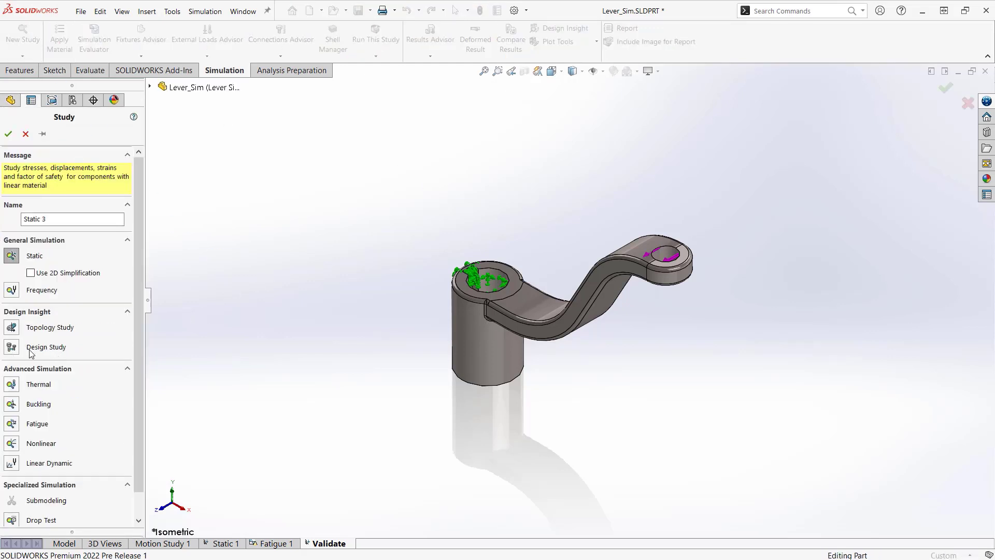
left_click(11, 347)
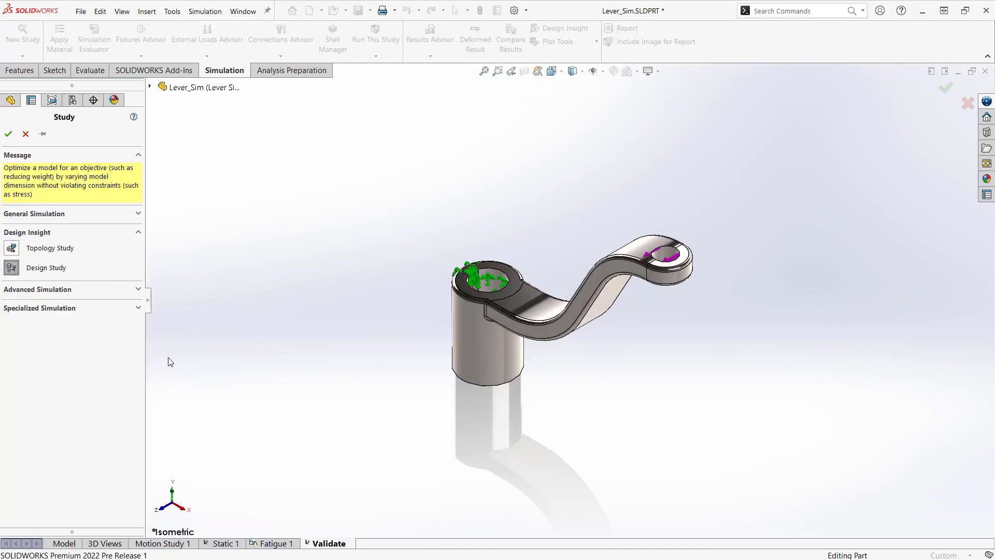
left_click(8, 134)
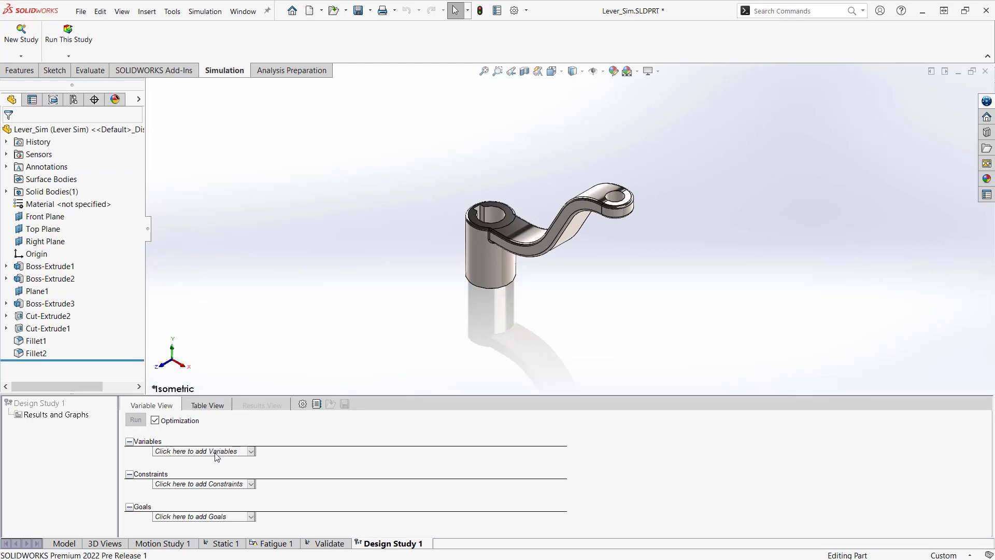
left_click(252, 453)
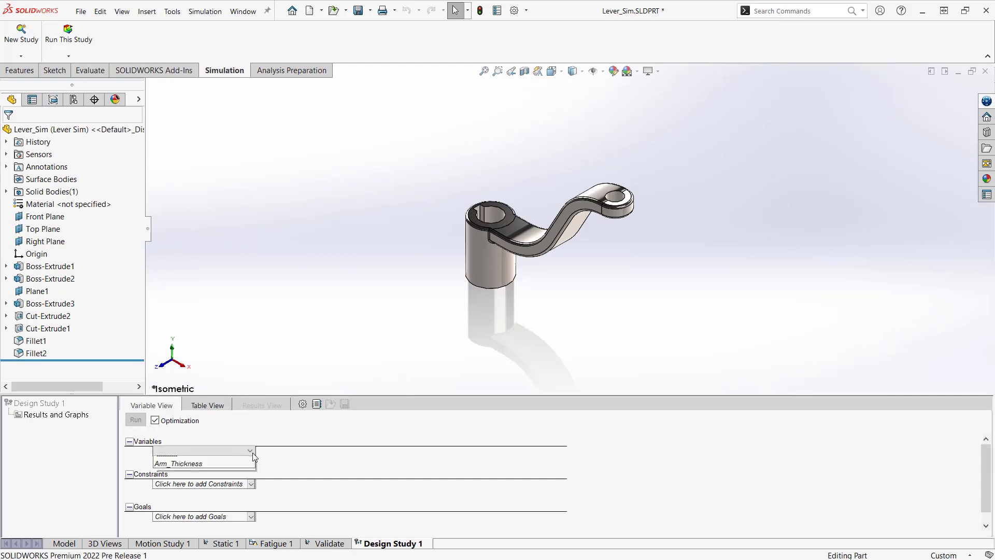
left_click(196, 462)
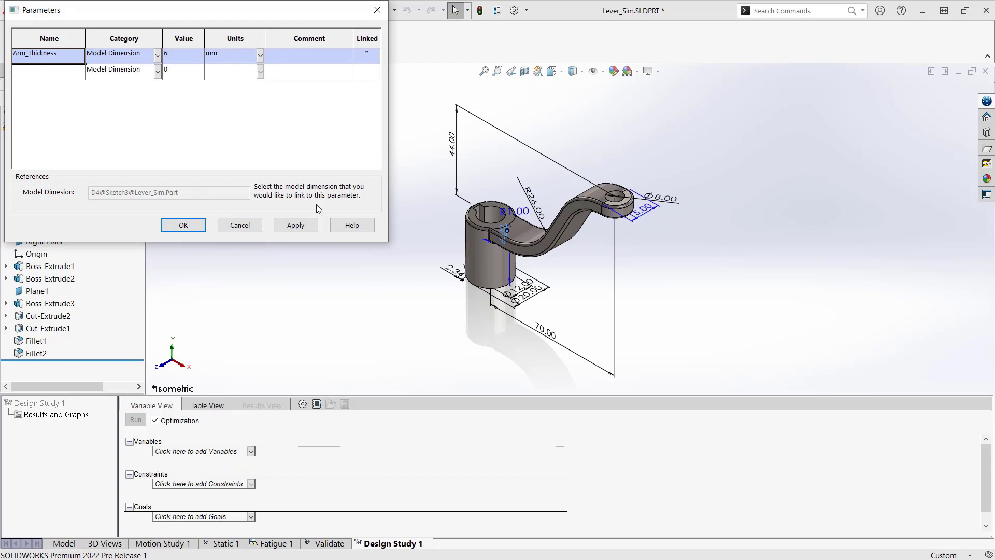
left_click(243, 226)
Add Arm_Thickness as a Range with Step variable with minimum 6 mm, maximum 10 mm and step 0.5 mm
left_click(250, 452)
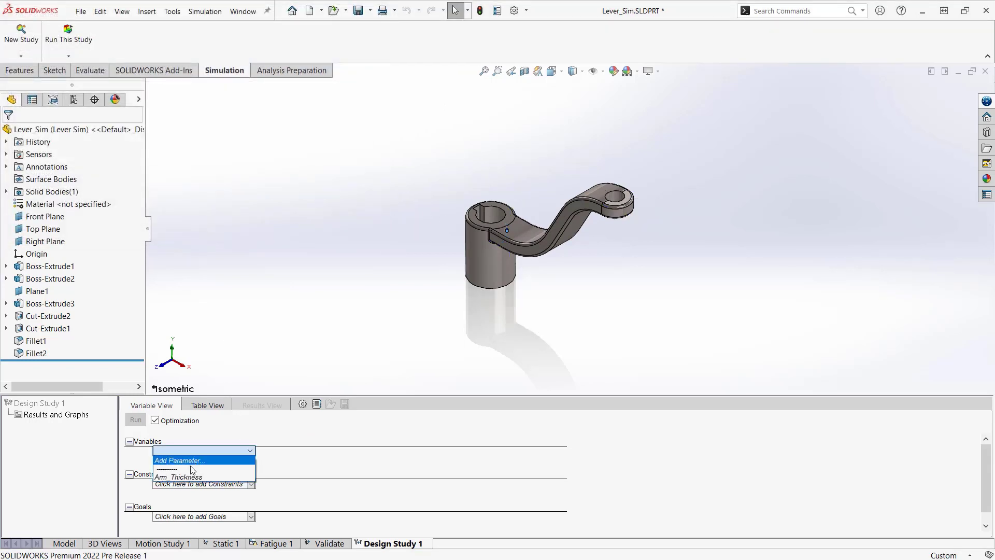
left_click(187, 475)
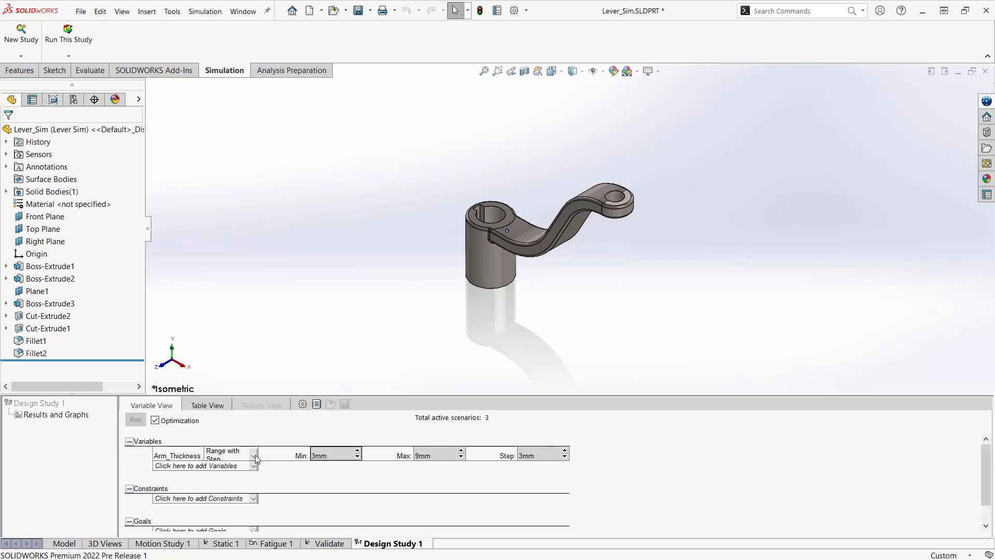
left_click(339, 458)
type("6")
left_click(431, 456)
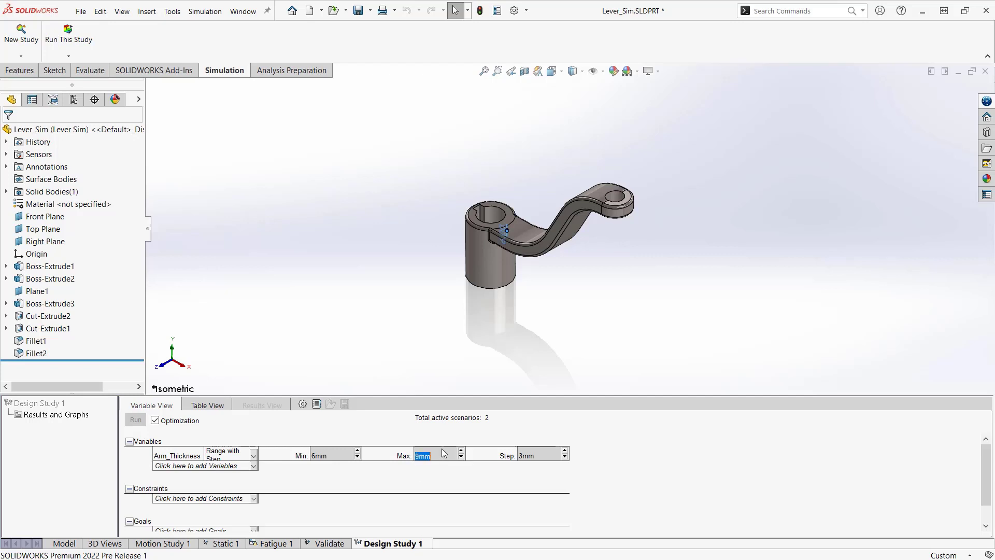
type("10")
left_click(537, 459)
type("0.5")
left_click(604, 294)
key("Tab")
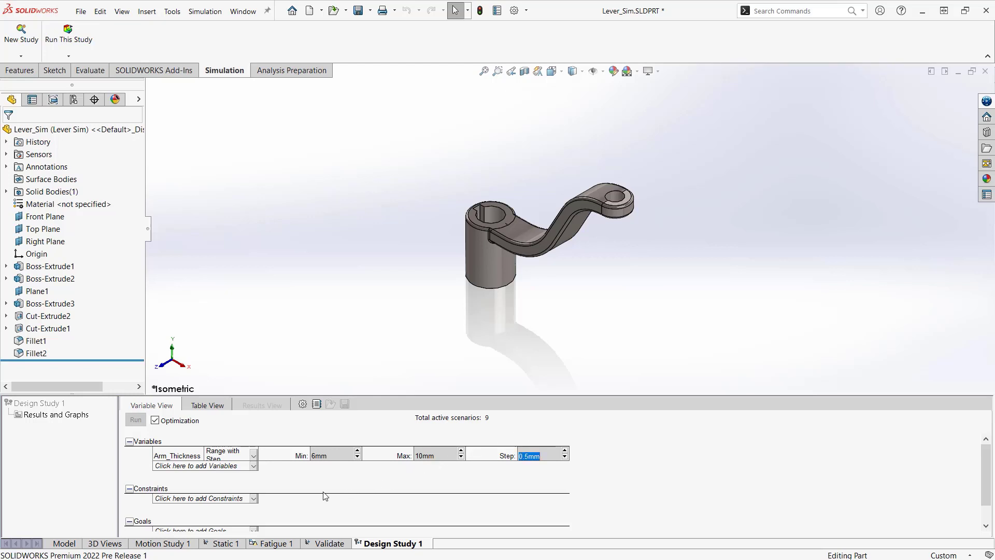
Add the Stress1 sensor as a constraint that is less than 200 N/mm^2, evaluated in study Static 1
scroll(299, 478, "down", 1)
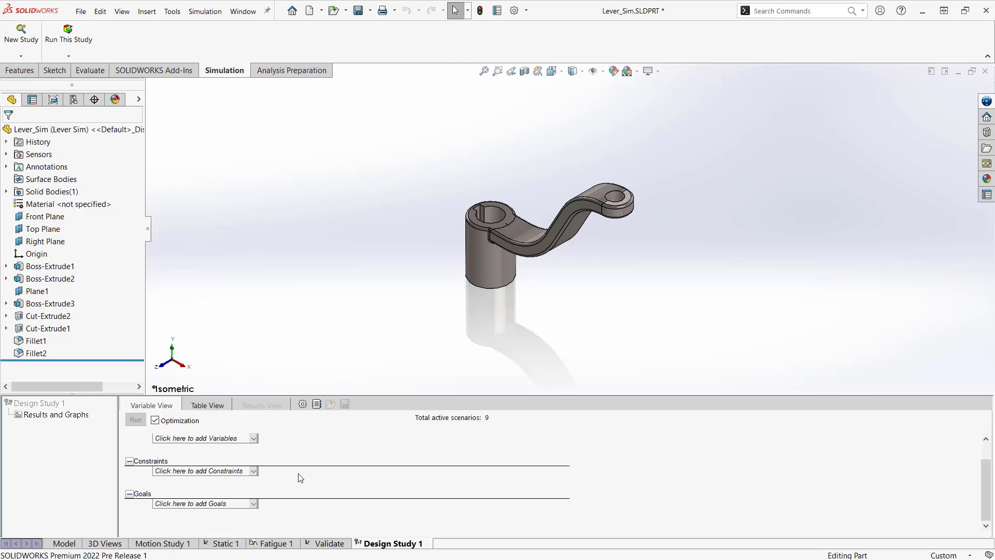
left_click(254, 471)
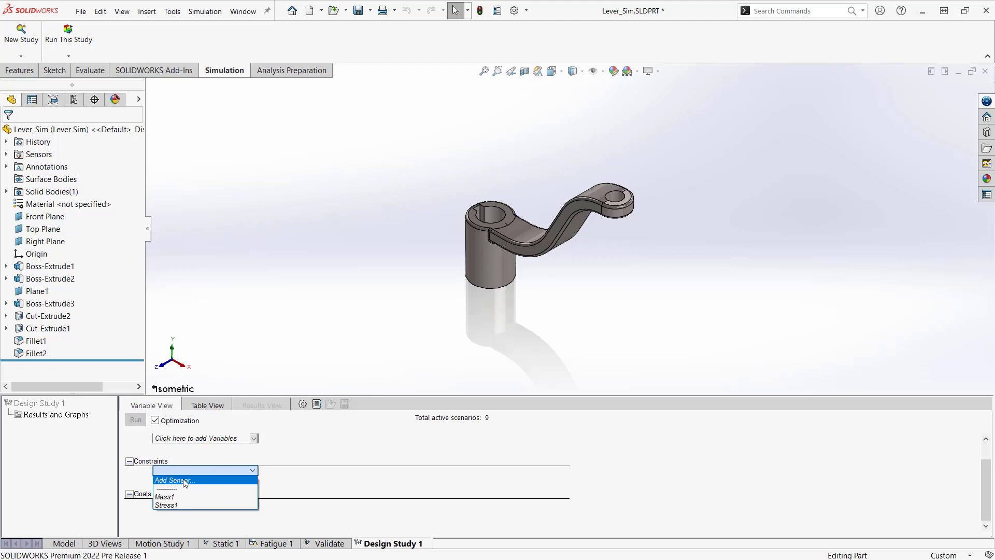
left_click(168, 505)
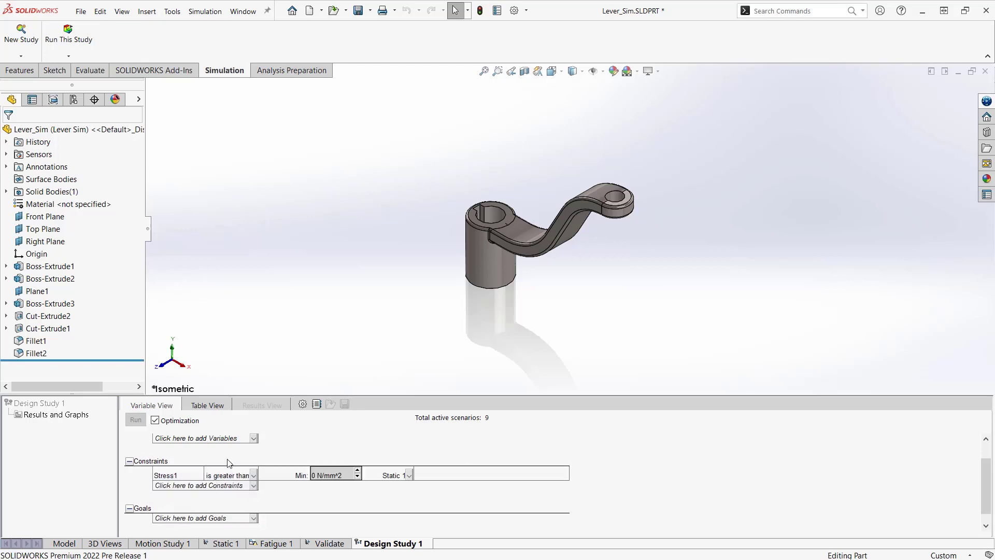
left_click(254, 475)
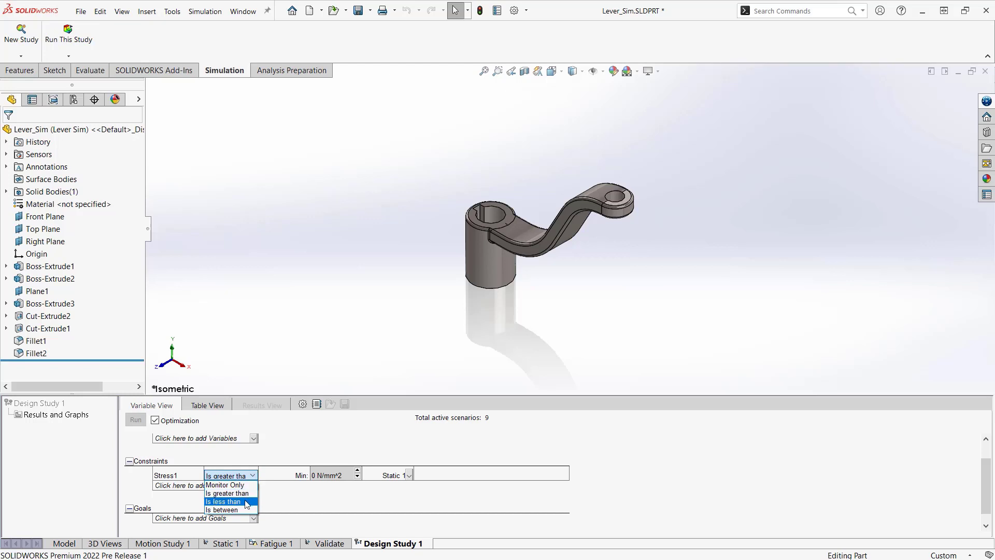
left_click(223, 501)
left_click(337, 475)
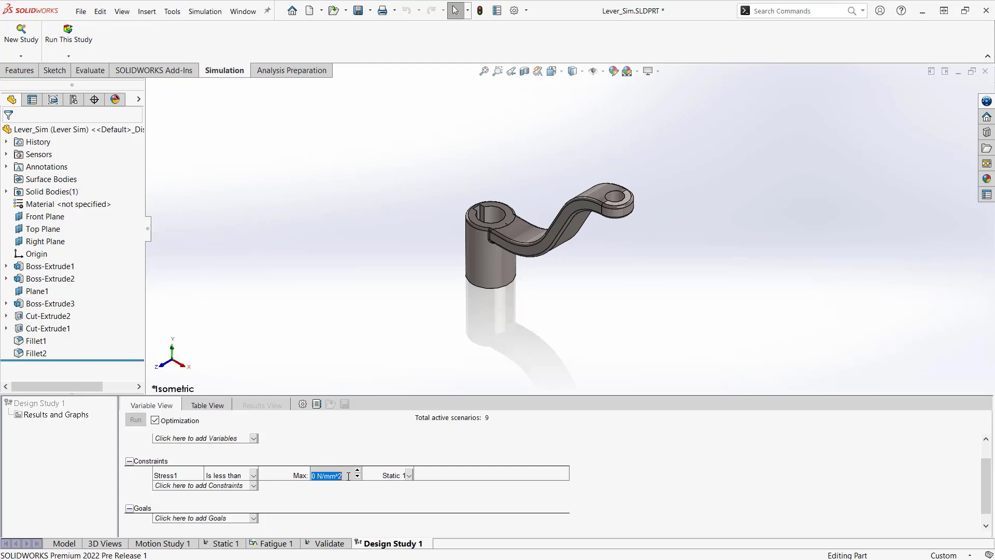
type("200")
Turn off optimization for the design study and run all its active scenarios
left_click(156, 421)
left_click(207, 405)
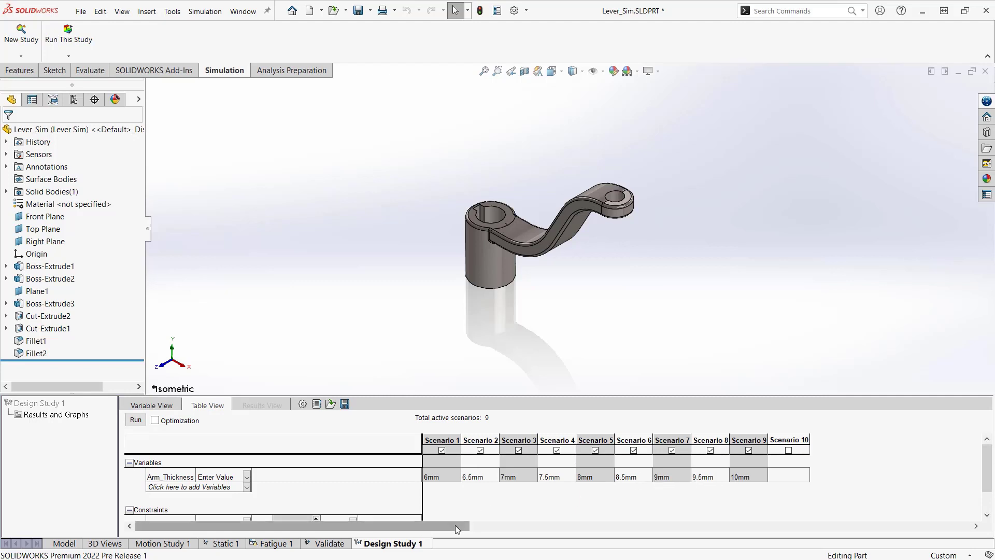
left_click(135, 420)
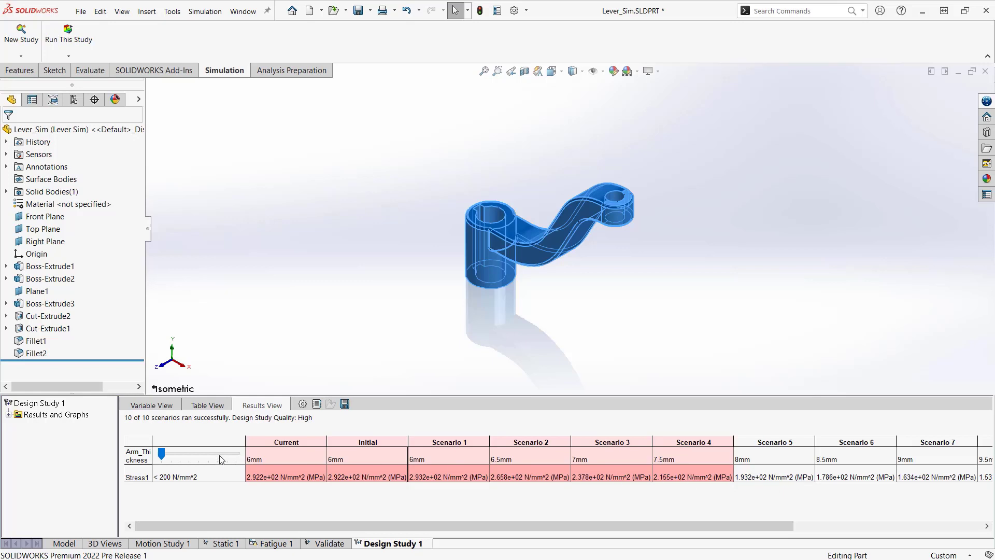
Apply Scenario 5 with the 8 mm arm thickness to the model and display its Stress1 plot
left_click(765, 441)
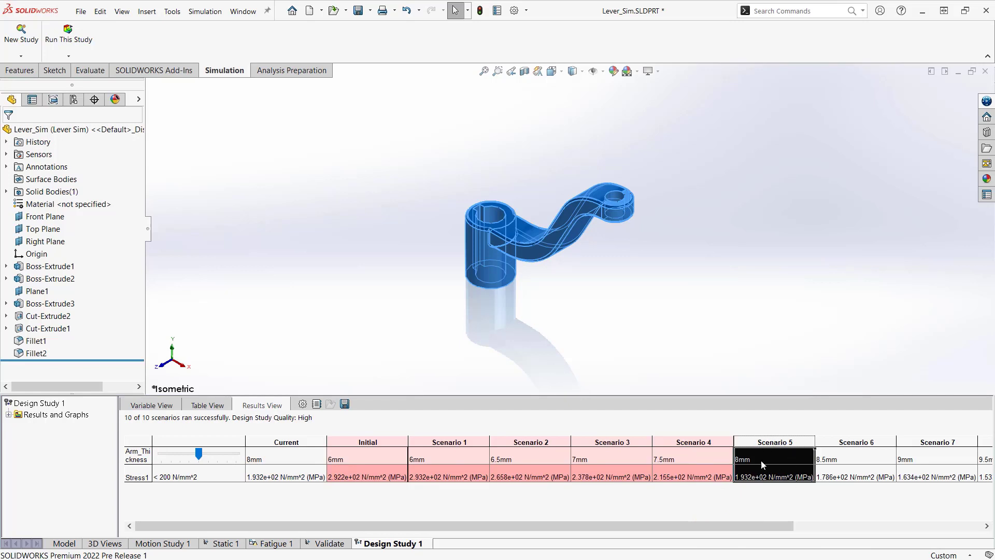
left_click(10, 415)
left_click(39, 426)
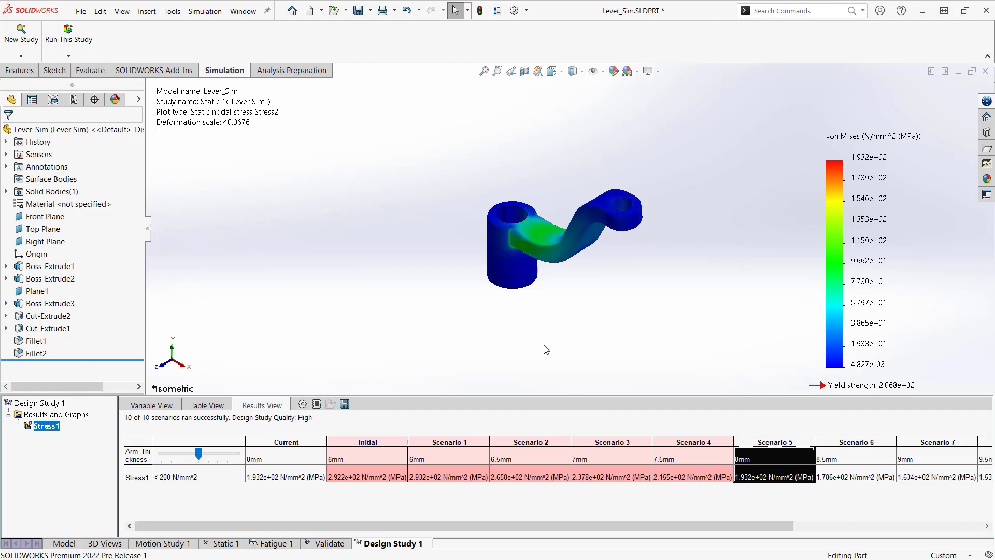
Define a Design History Graph of the Stress1 constraint across the scenarios, enlarge it for review and close its window
right_click(57, 416)
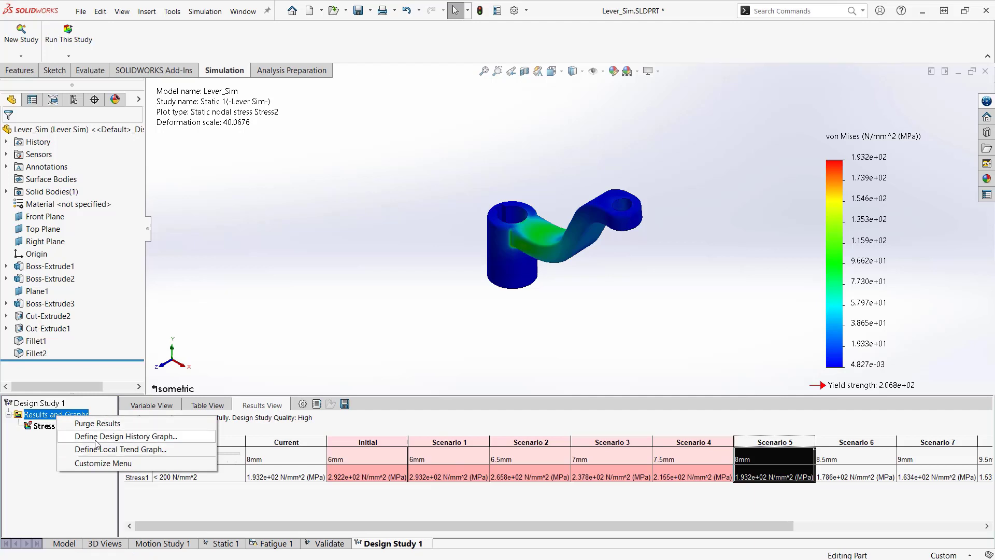
left_click(126, 437)
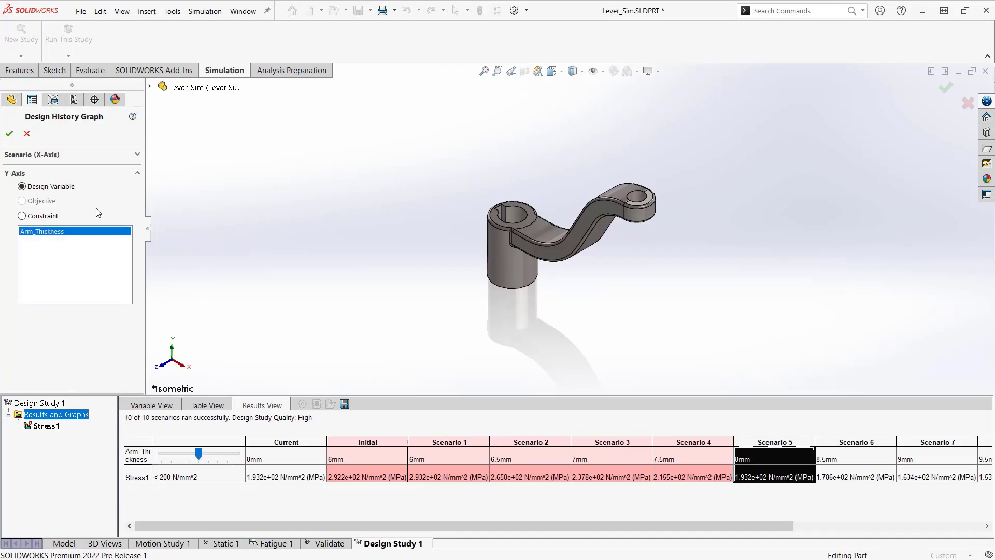
left_click(55, 217)
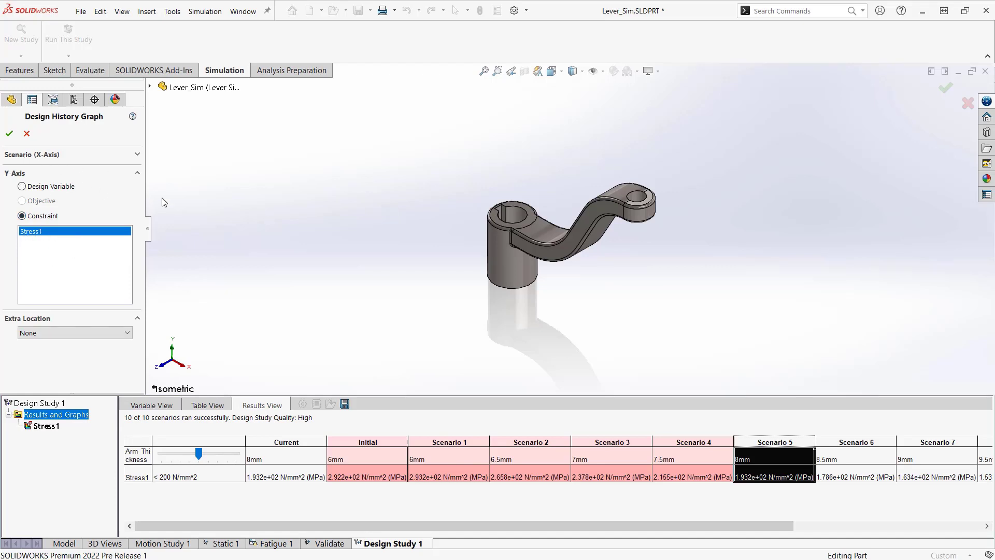
left_click(10, 133)
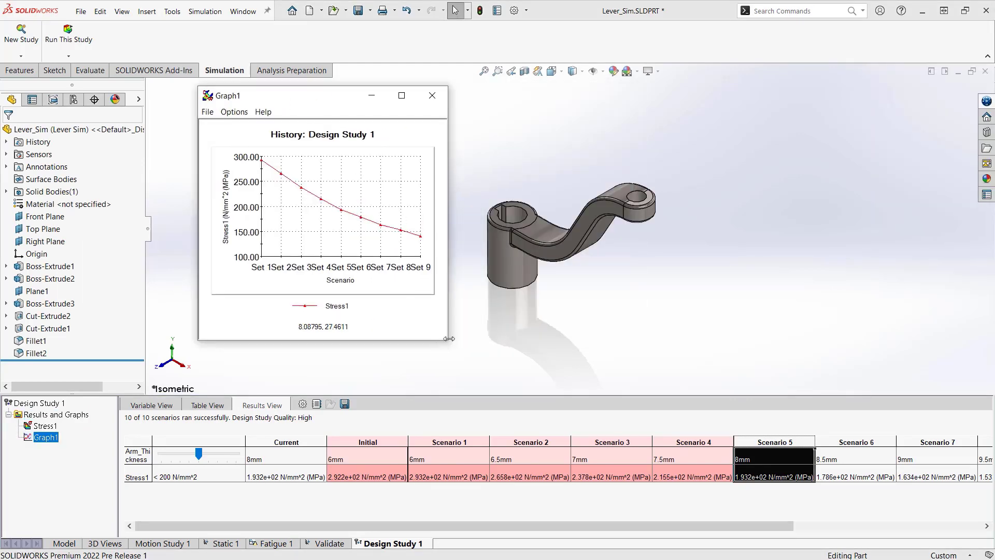
left_click_drag(449, 341, 854, 371)
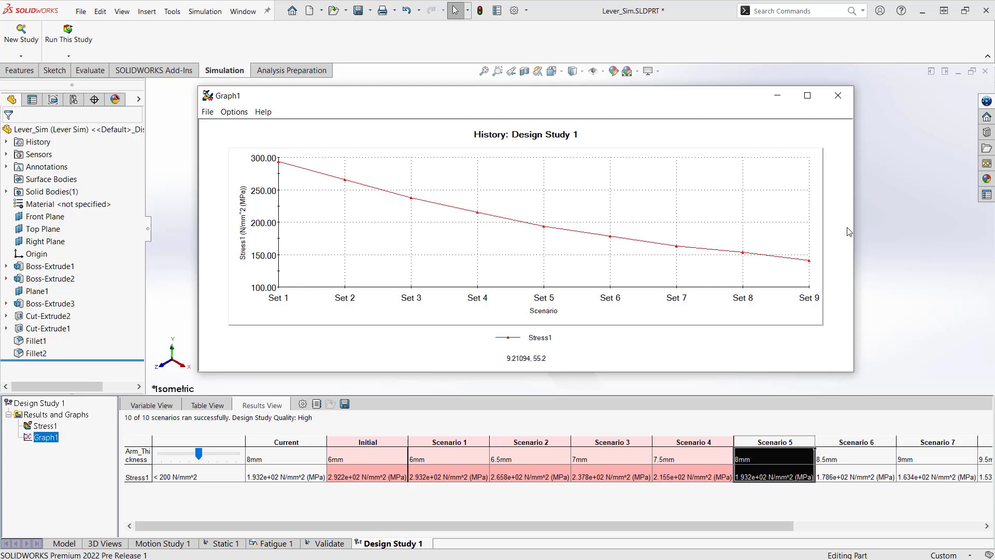
left_click(840, 95)
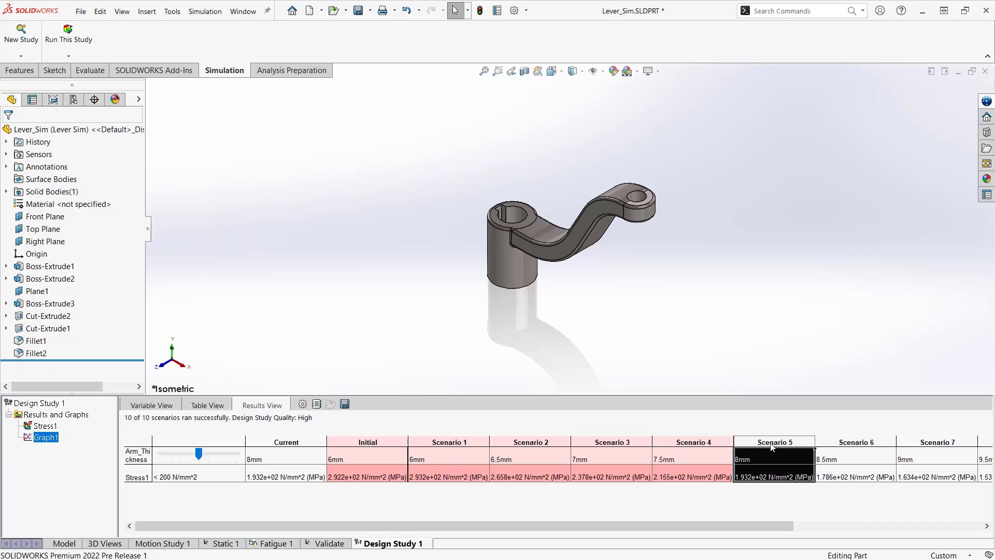
Return to the Validate study, display its outdated von Mises stress plot and rerun the study with the thicker arm
left_click(323, 544)
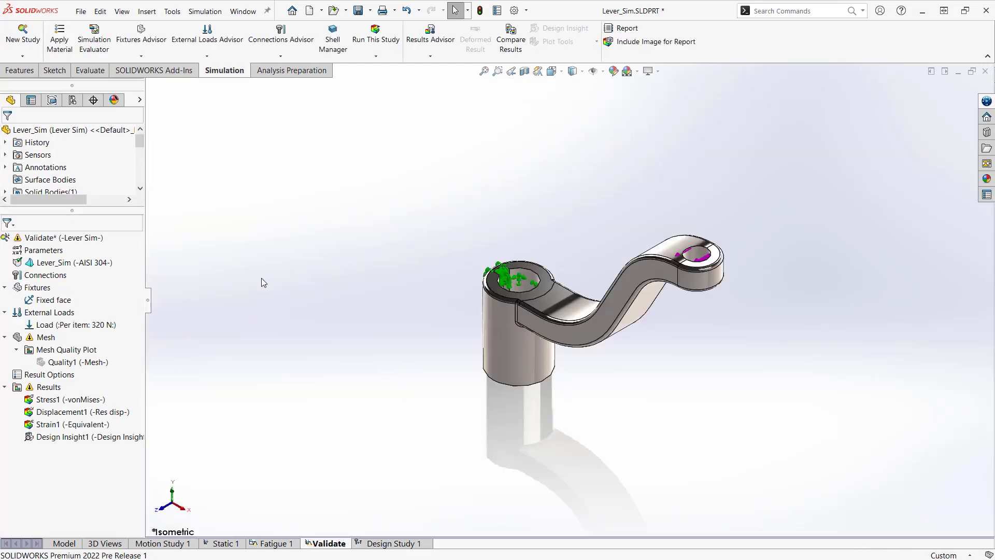
double_click(61, 401)
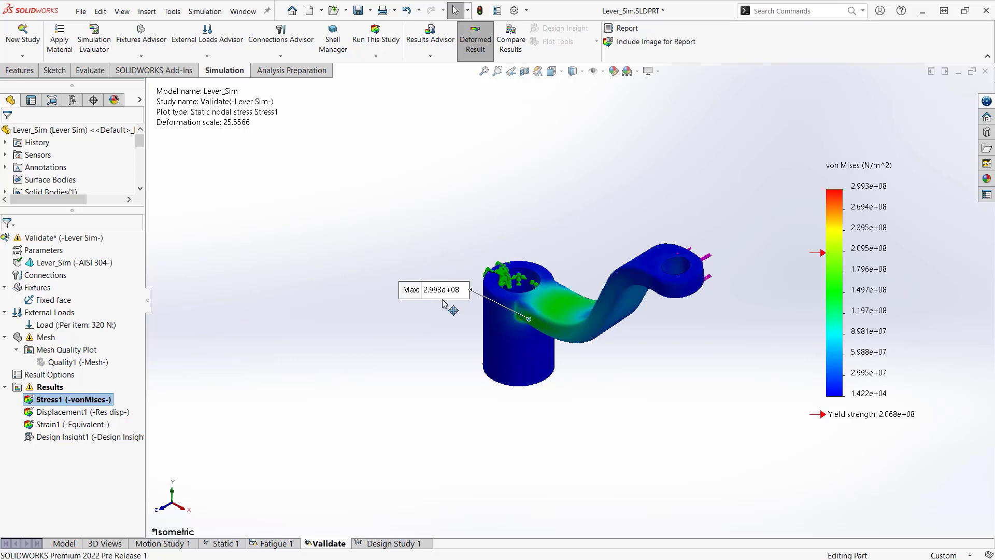
left_click(376, 37)
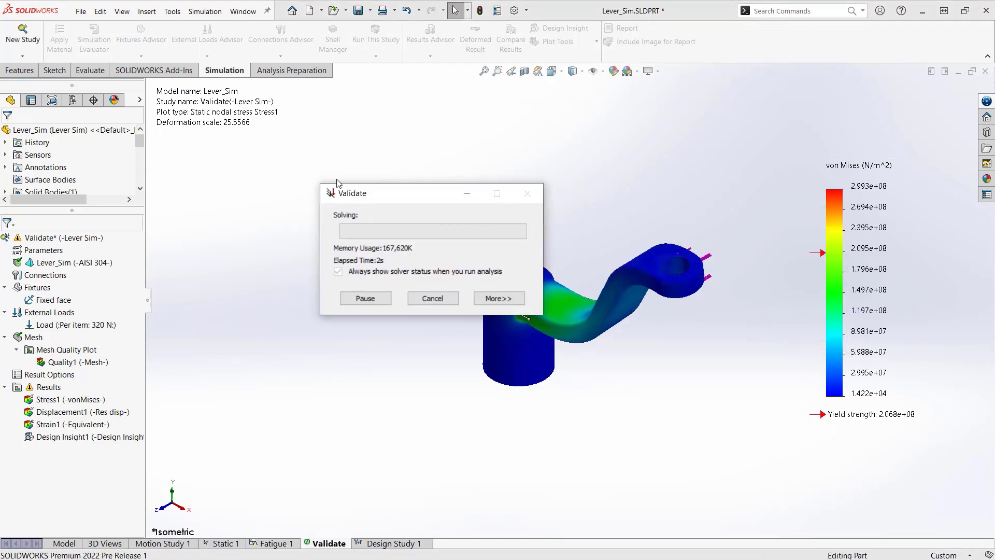
left_click_drag(375, 196, 285, 153)
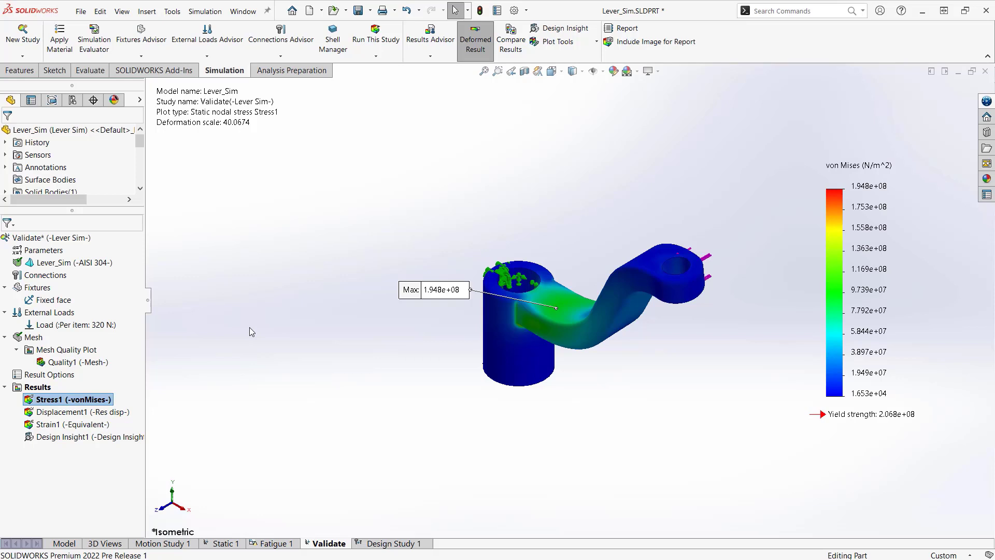
Probe the Stress1 plot at the arm-to-hub edge and on the arm's upper face, arrange the callouts for reading and dismiss the probe
right_click(54, 404)
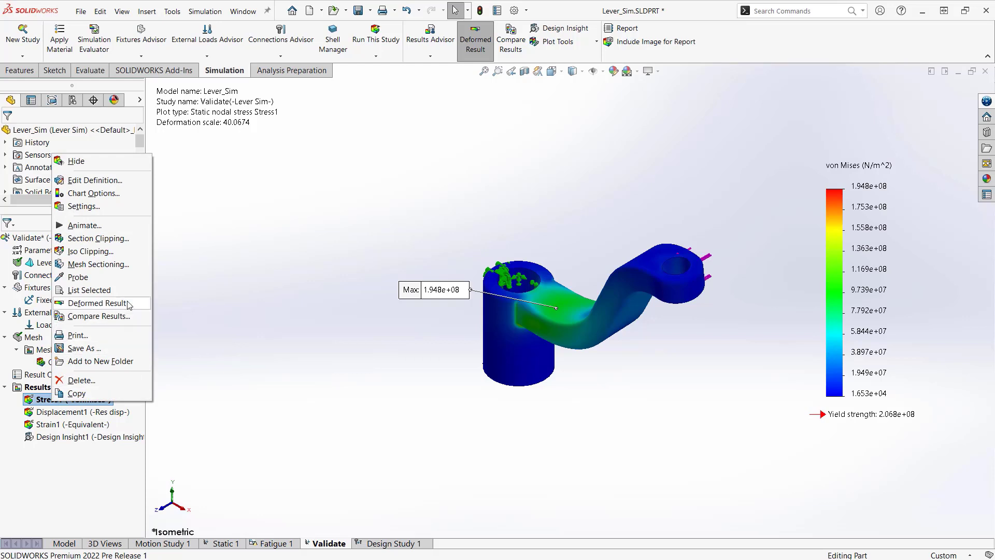
left_click(79, 278)
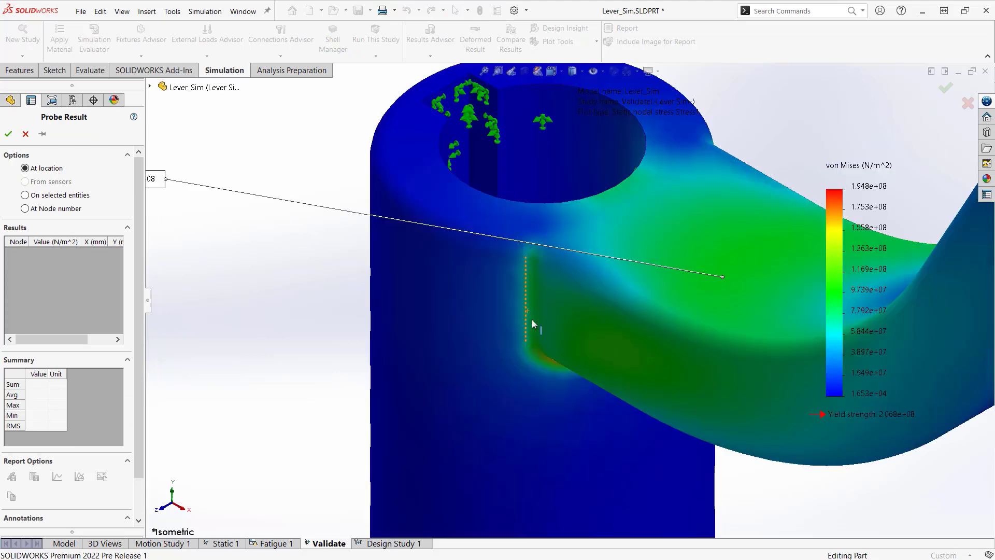
scroll(530, 319, "down", 5)
left_click(530, 306)
left_click_drag(542, 353, 181, 358)
left_click(727, 241)
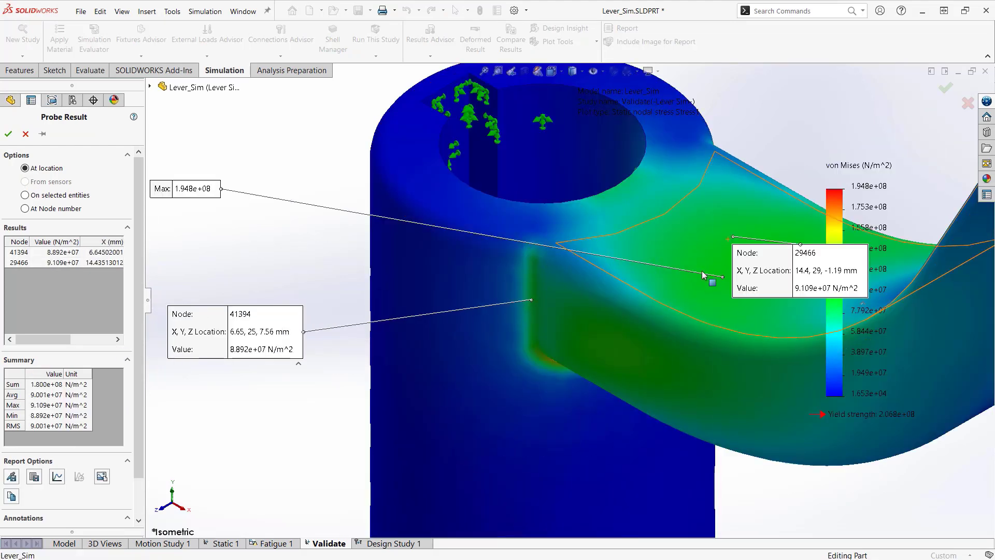
scroll(570, 300, "up", 5)
left_click_drag(736, 277, 749, 193)
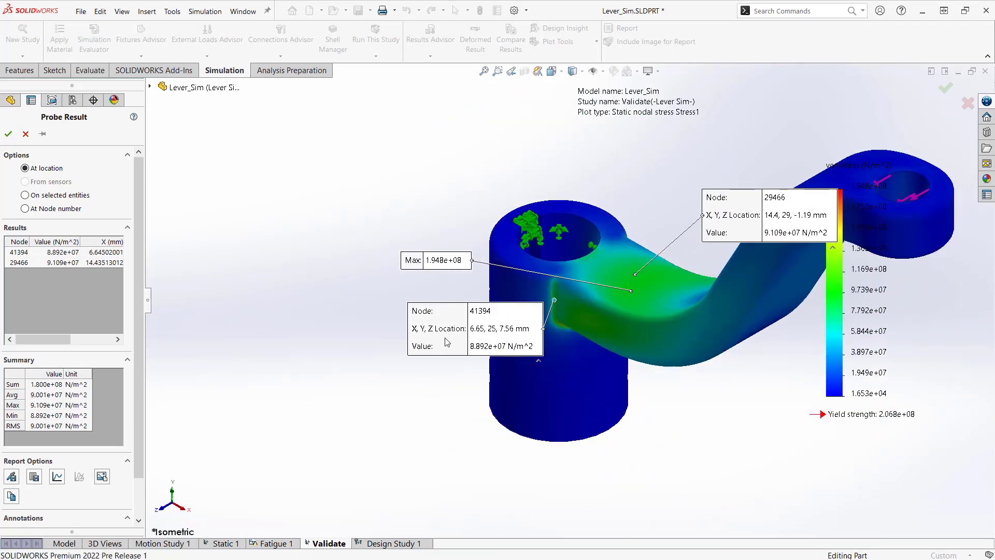
left_click_drag(446, 339, 413, 362)
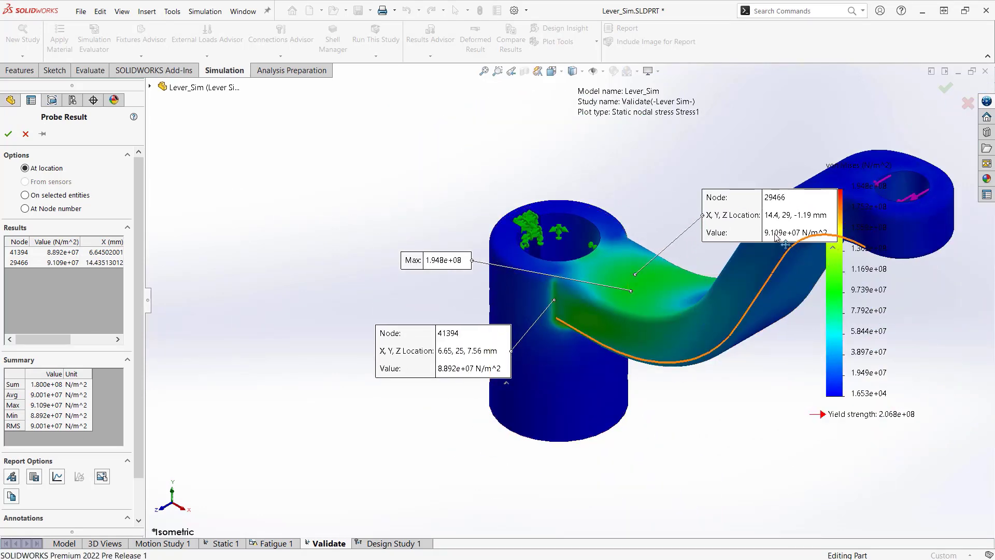
left_click(26, 134)
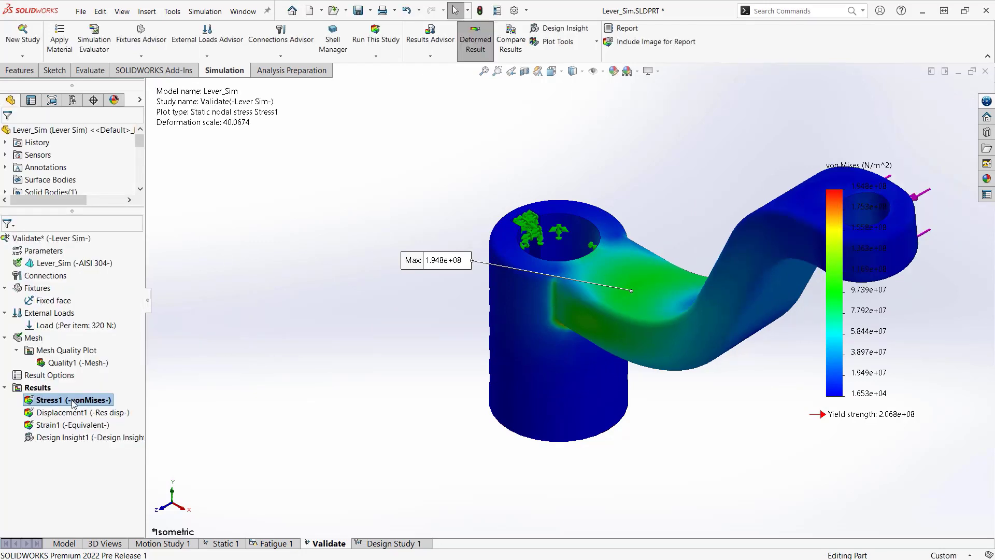
Inspect the highly stressed regions of the Stress1 plot with Iso Clipping, reverse the clipping side and back, and cancel the clipping
right_click(73, 404)
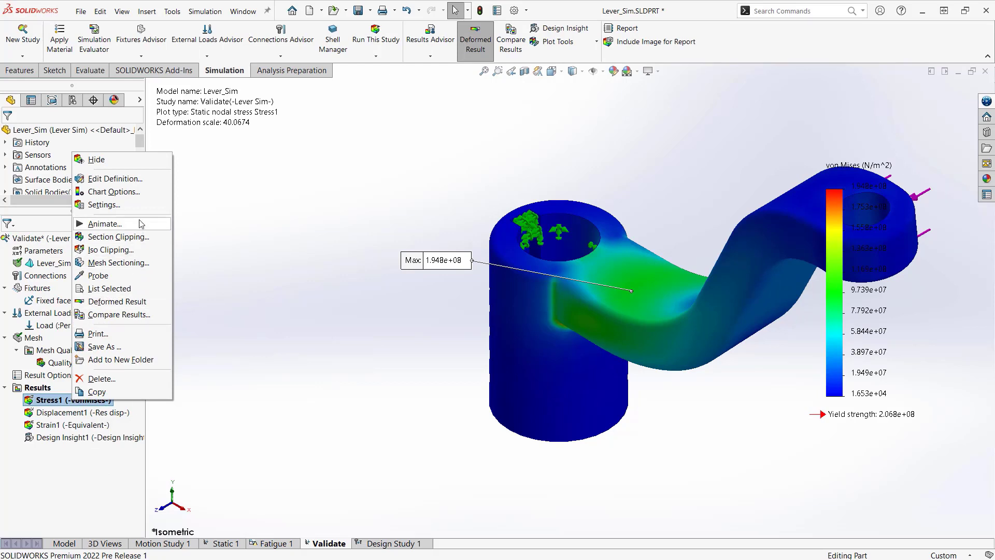
left_click(449, 335)
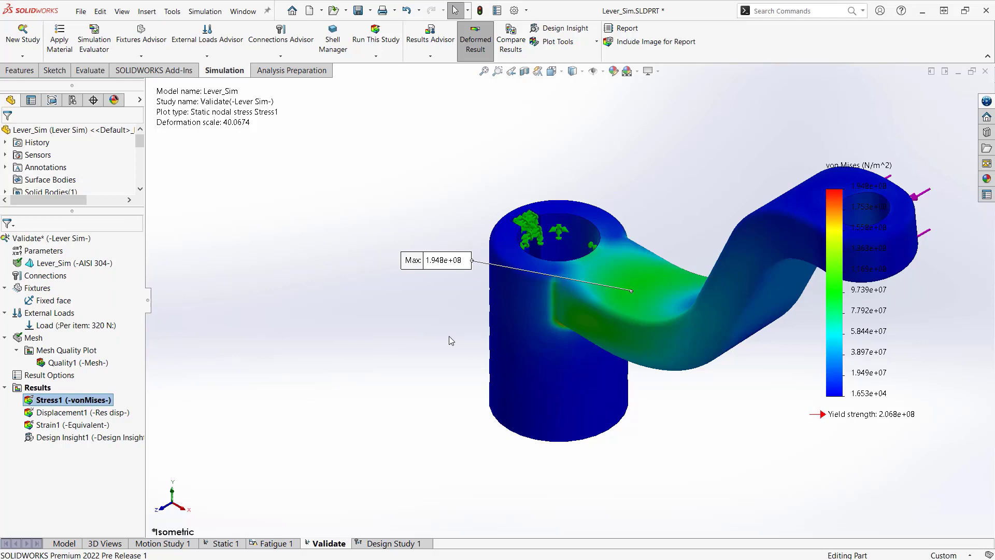
key("s")
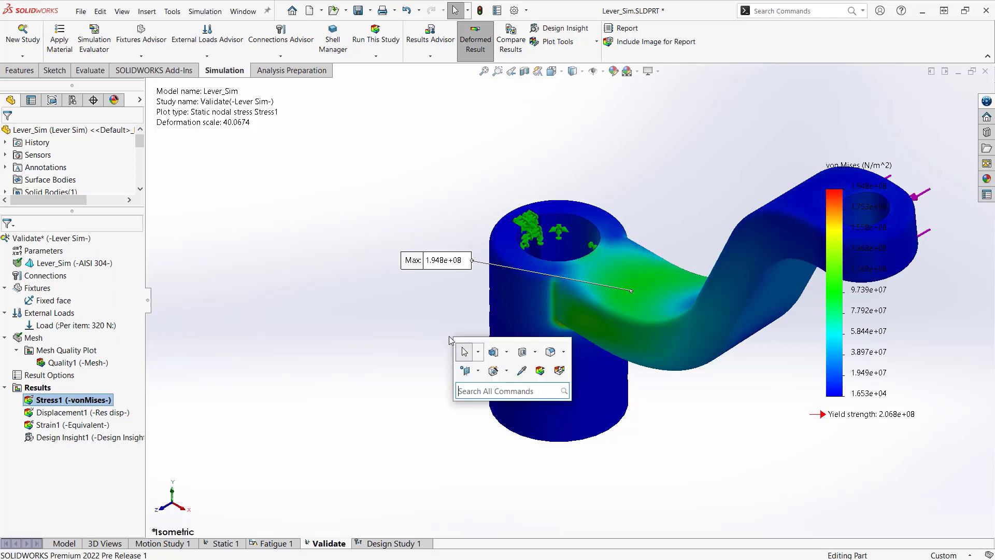
left_click(558, 370)
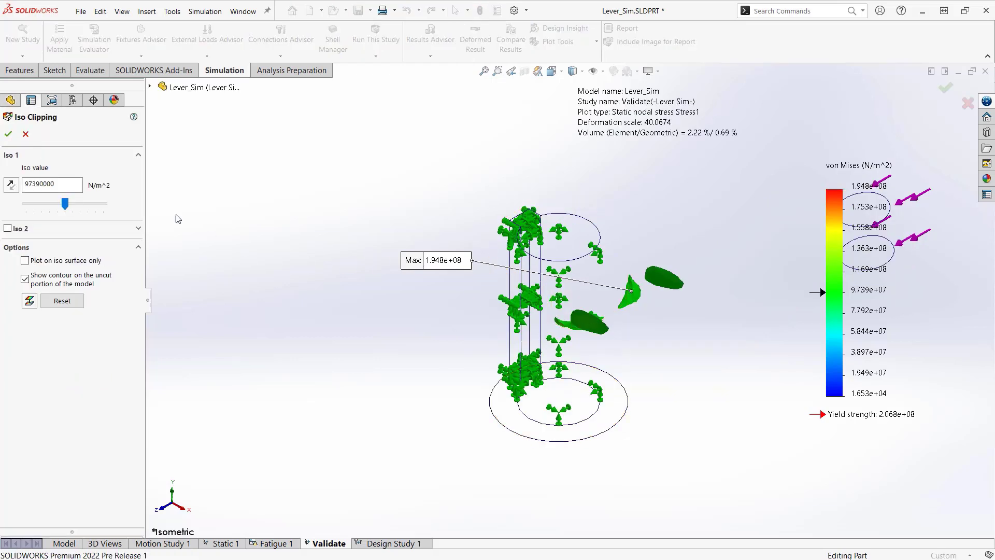
double_click(67, 185)
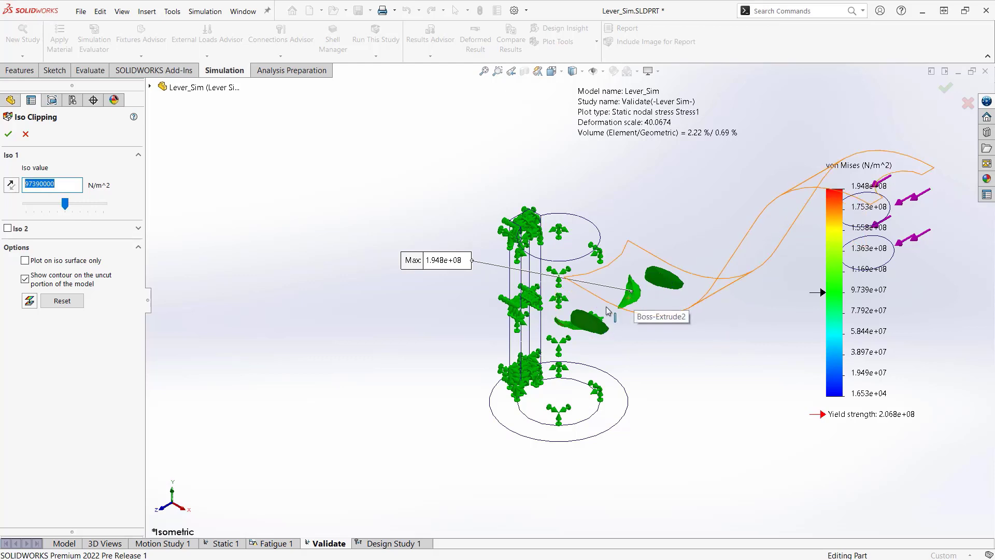
left_click(11, 185)
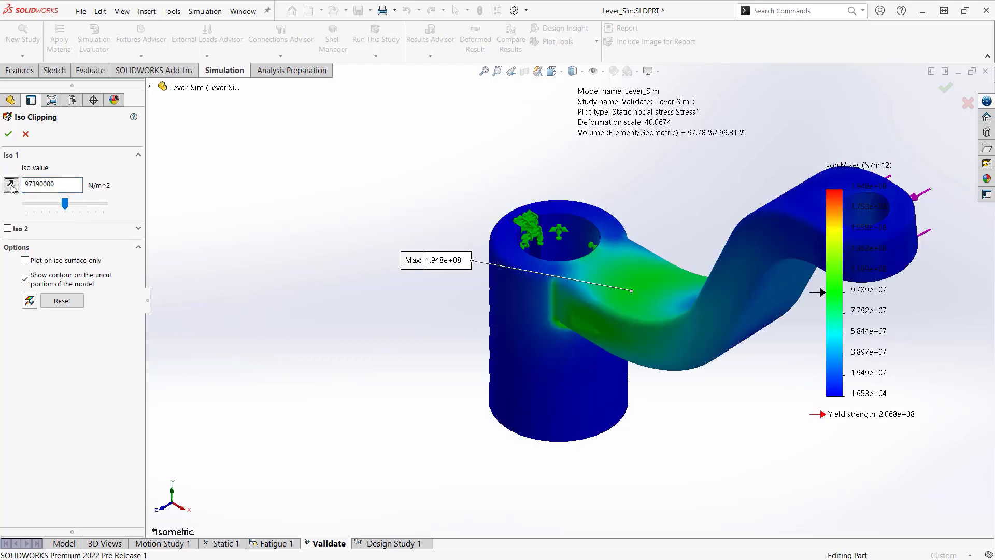
left_click(11, 185)
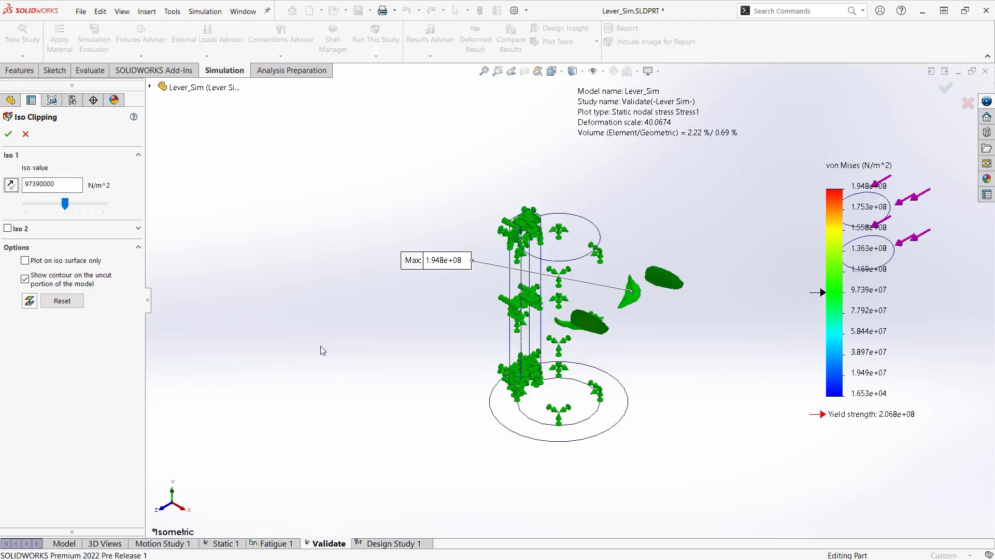
middle_click_drag(571, 378, 613, 338)
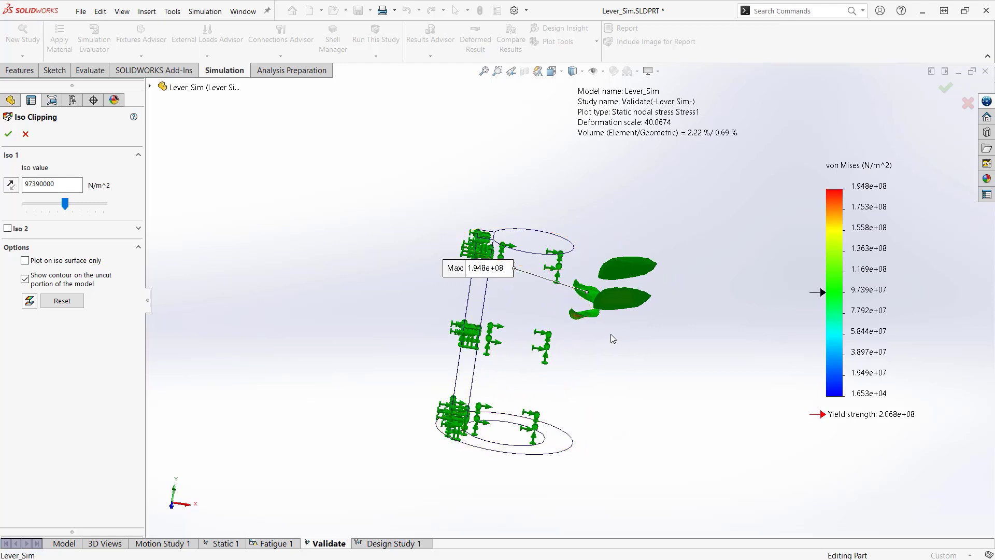
left_click(25, 134)
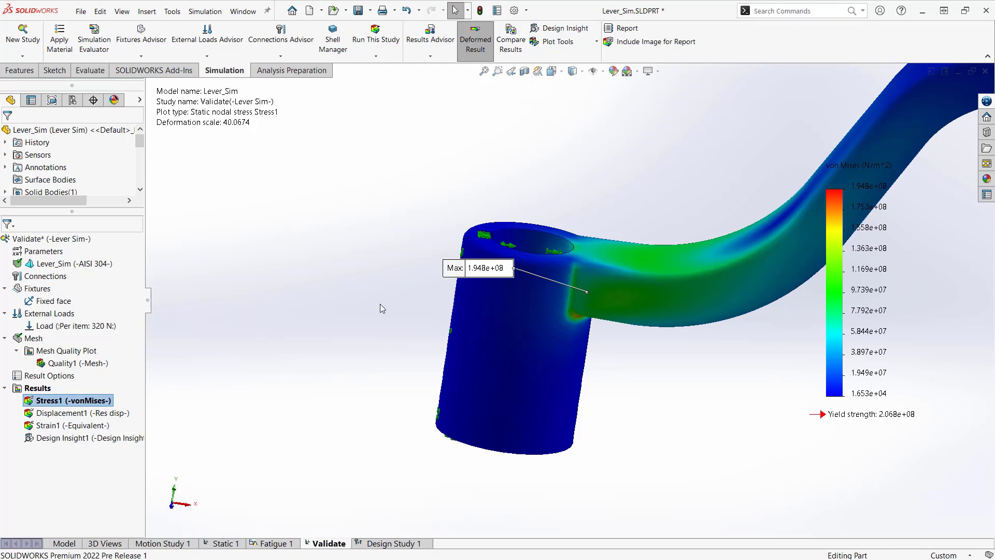
Move the Max stress label clear of the lever in isometric view and check the Validate study's report options without publishing
key("ctrl+7")
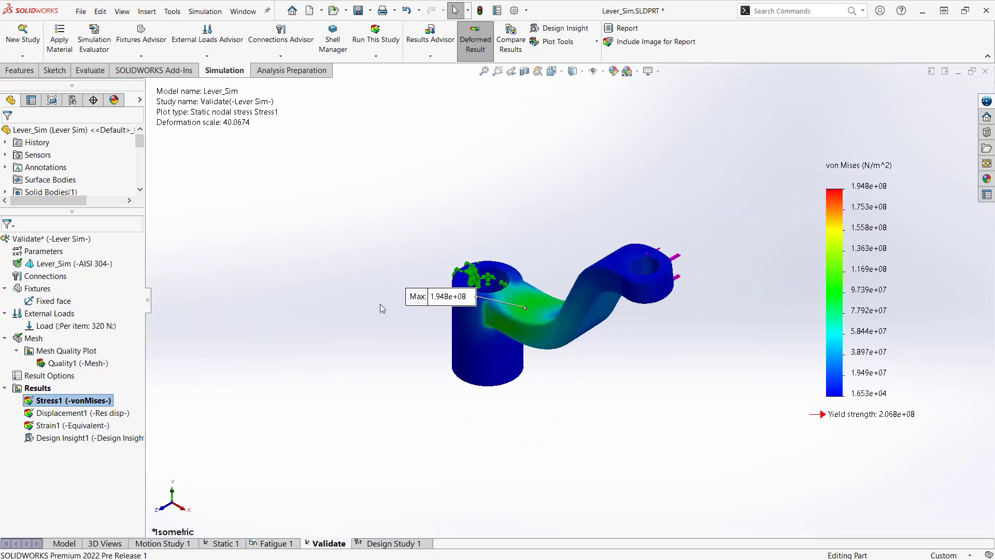
left_click_drag(420, 303, 366, 383)
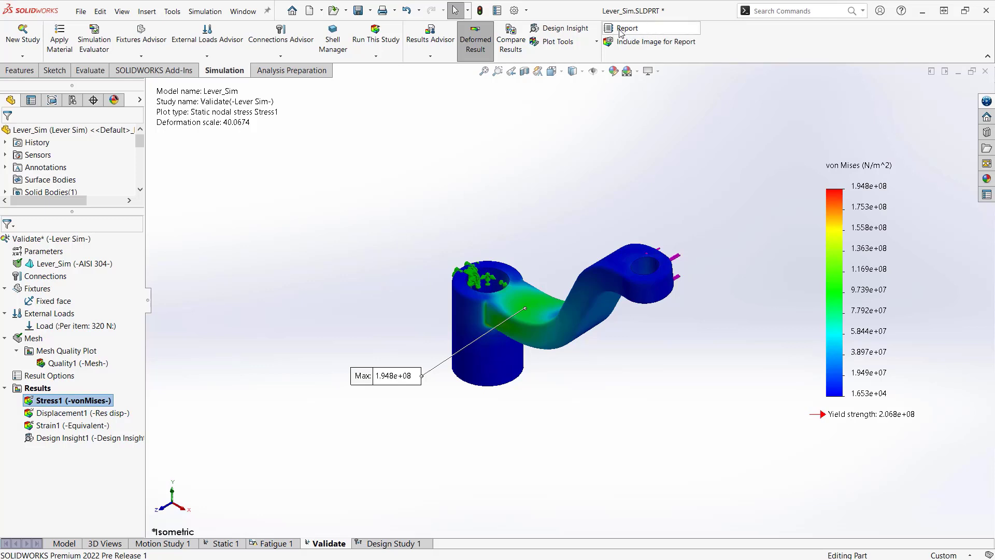
left_click(645, 31)
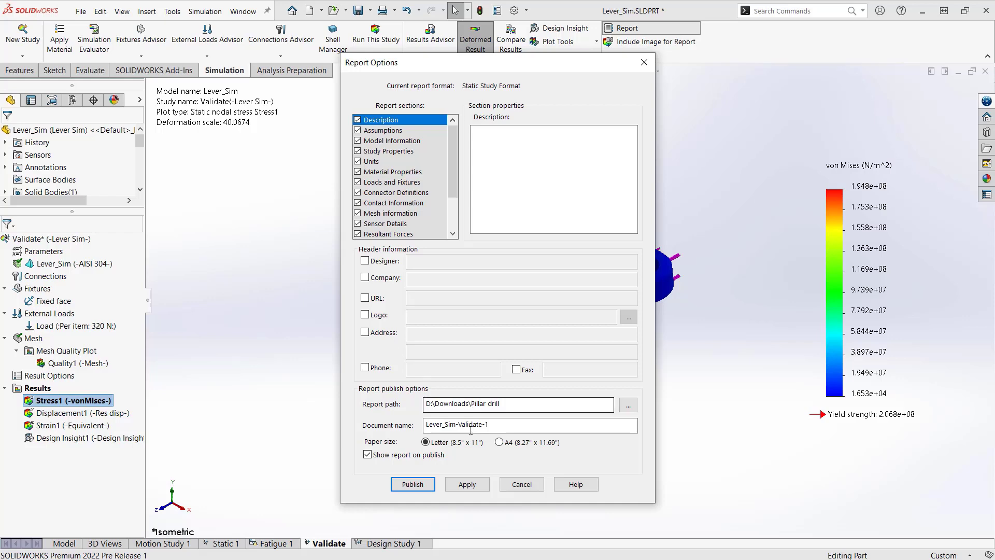
left_click(527, 487)
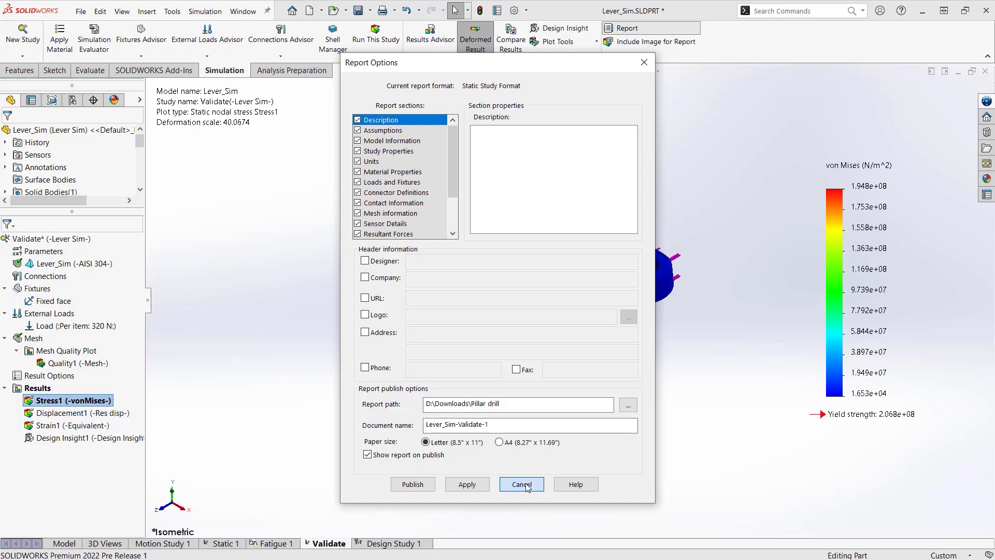
Switch to Word and review the Lever Sim-Static 1-1 report from the cover page through the study results to the Conclusion
key("super+Tab")
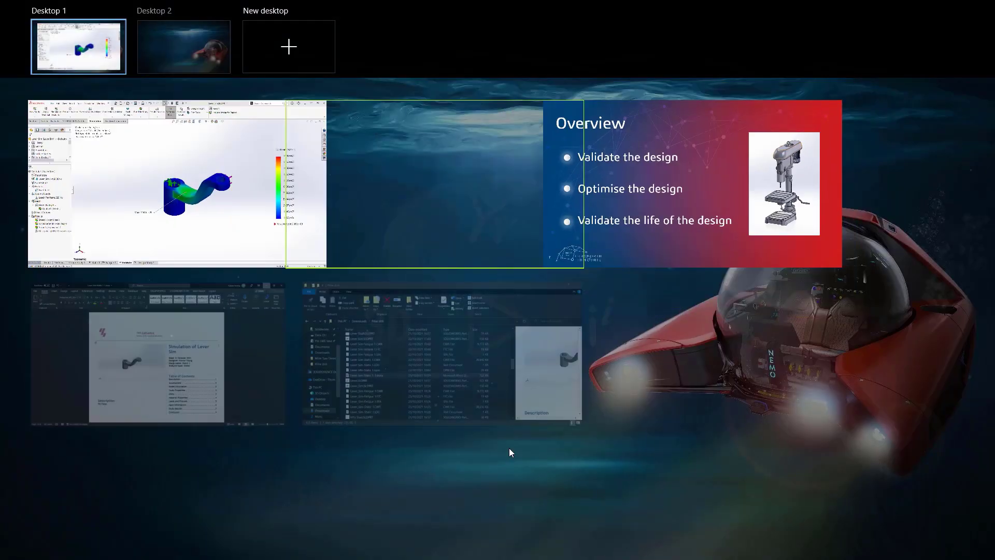
left_click(181, 354)
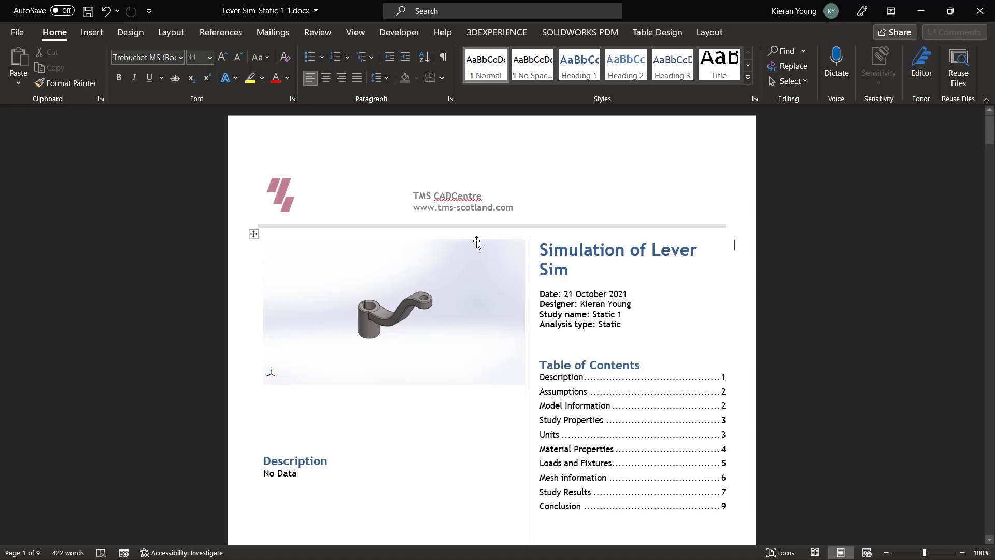
scroll(480, 241, "down", 1)
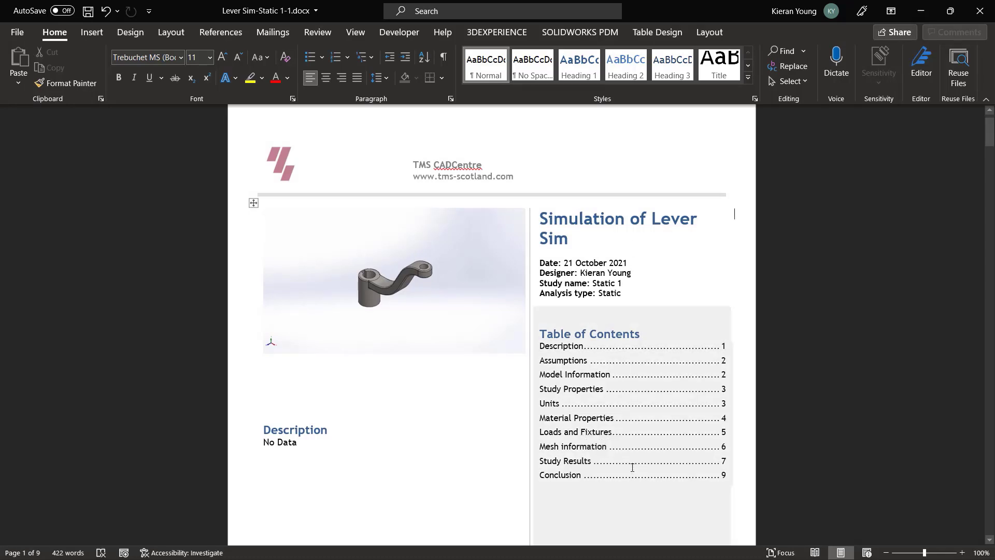
scroll(611, 422, "down", 6)
scroll(604, 355, "down", 18)
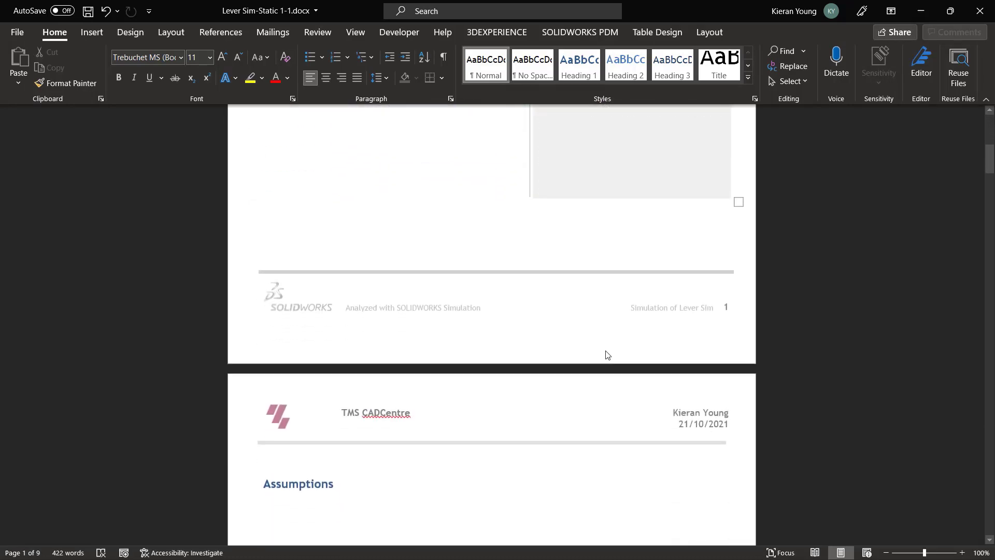
scroll(619, 346, "down", 2)
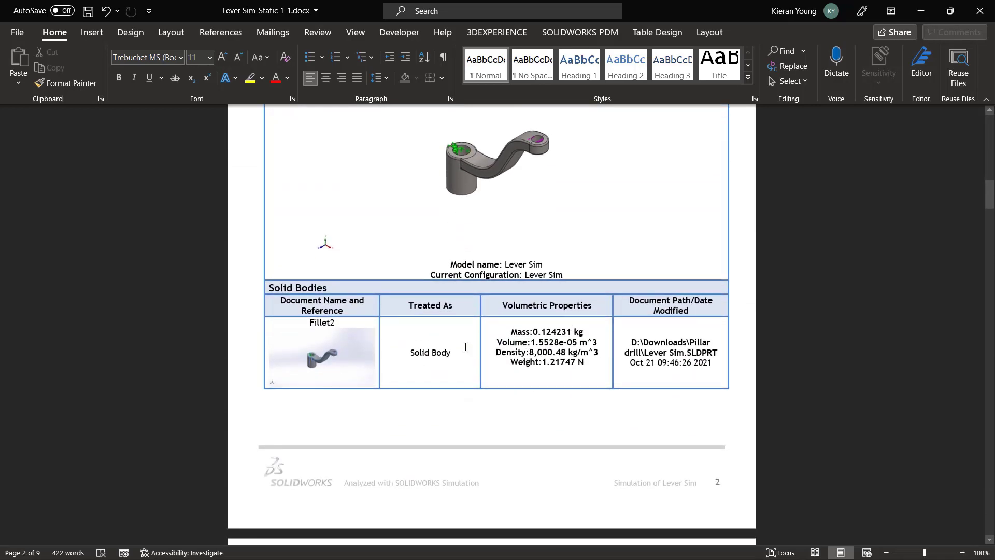
scroll(466, 347, "down", 13)
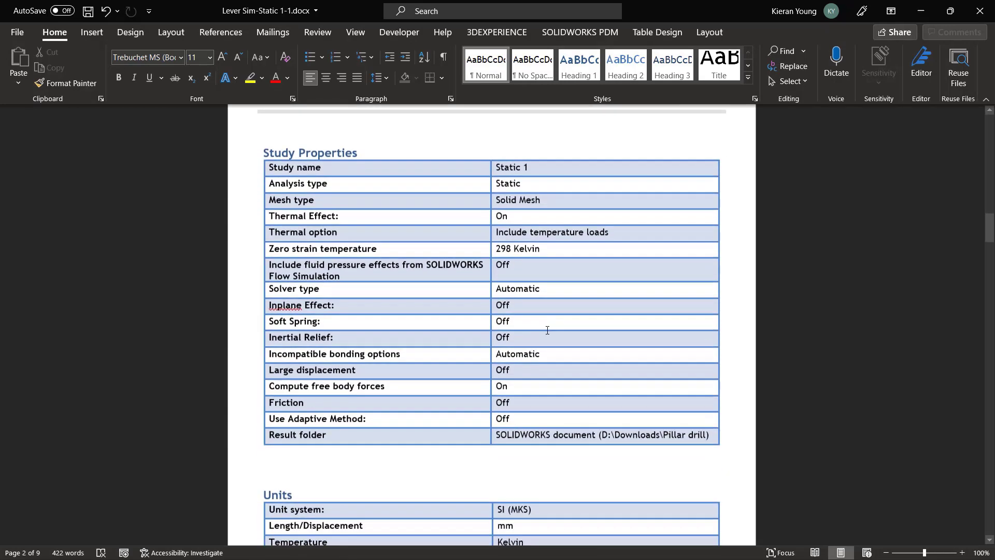
scroll(577, 413, "down", 8)
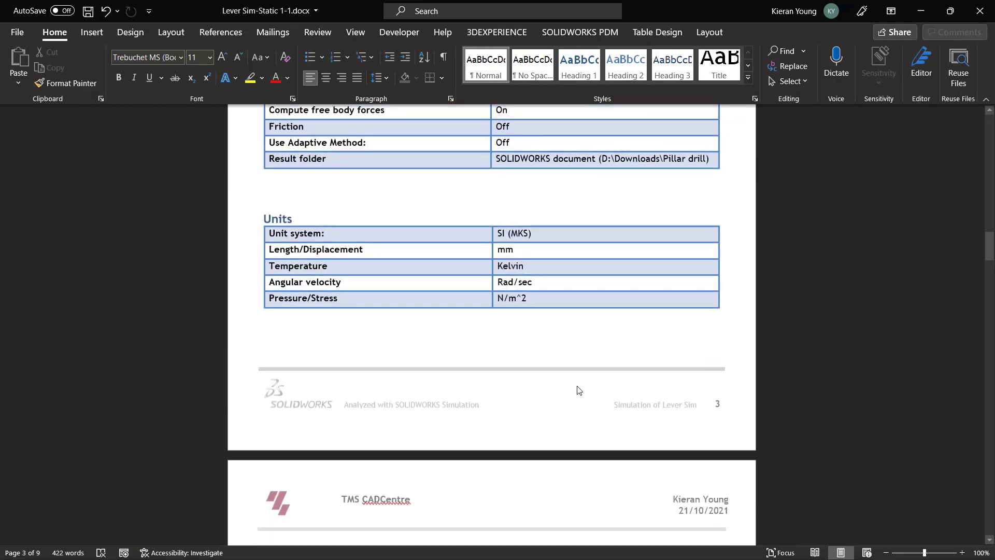
scroll(579, 390, "down", 10)
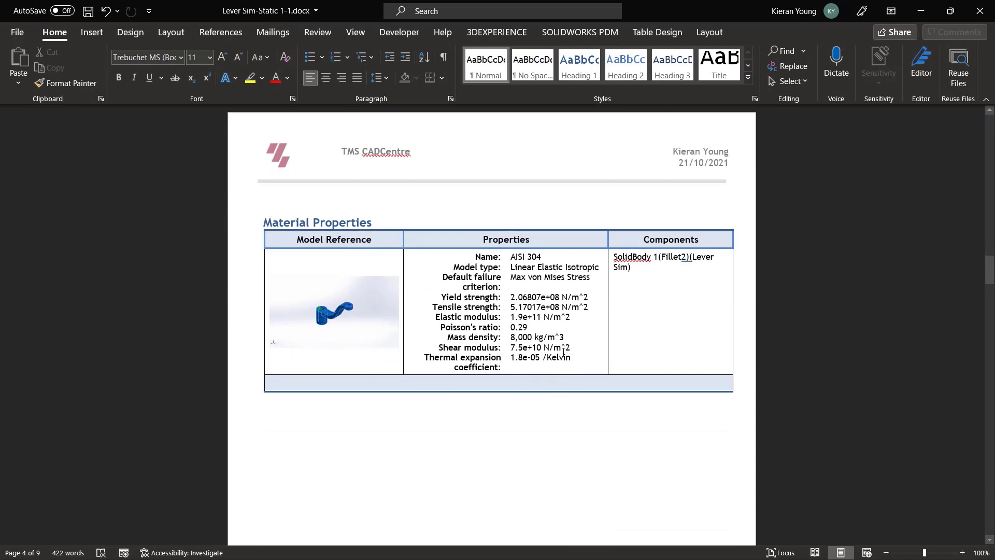
scroll(558, 352, "down", 20)
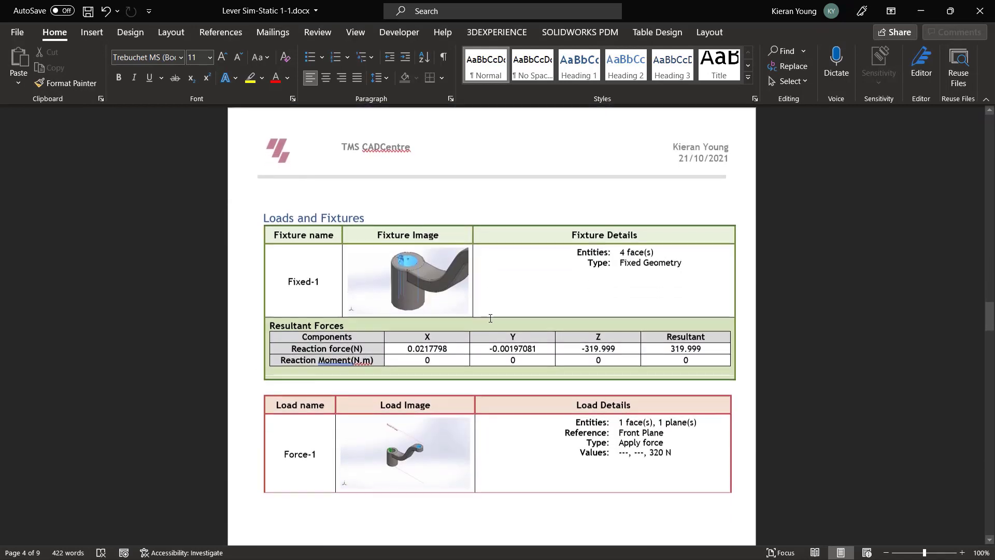
scroll(491, 319, "down", 20)
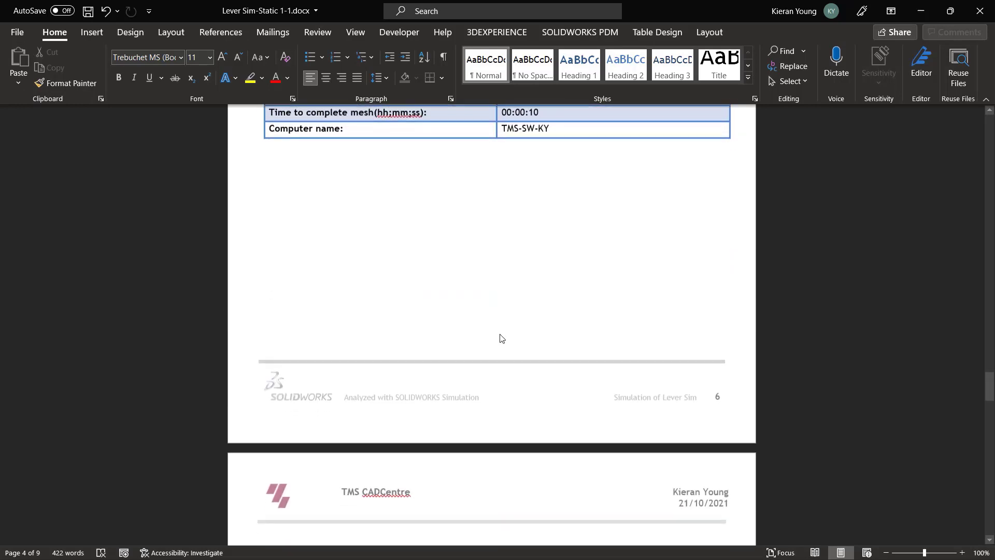
scroll(505, 353, "down", 4)
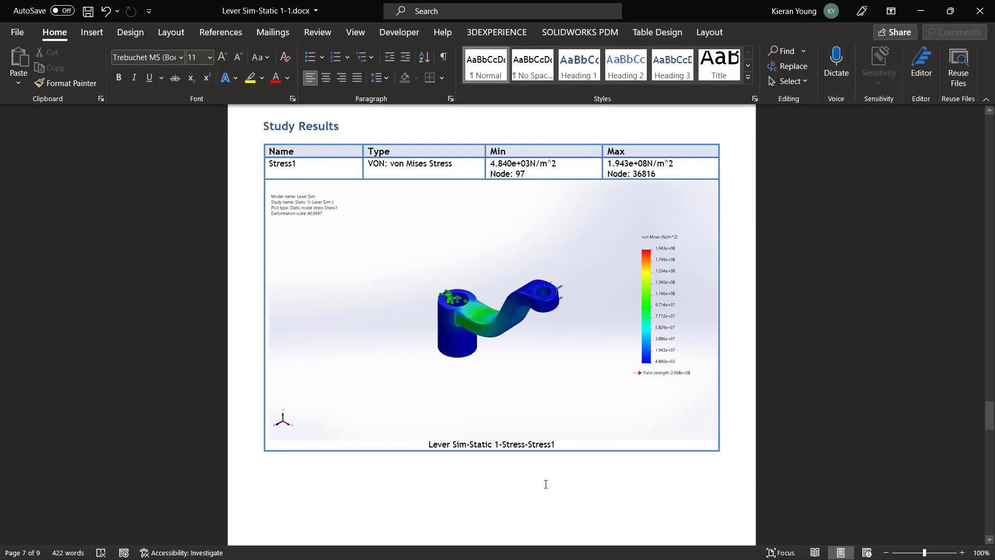
scroll(548, 477, "down", 14)
scroll(574, 396, "down", 17)
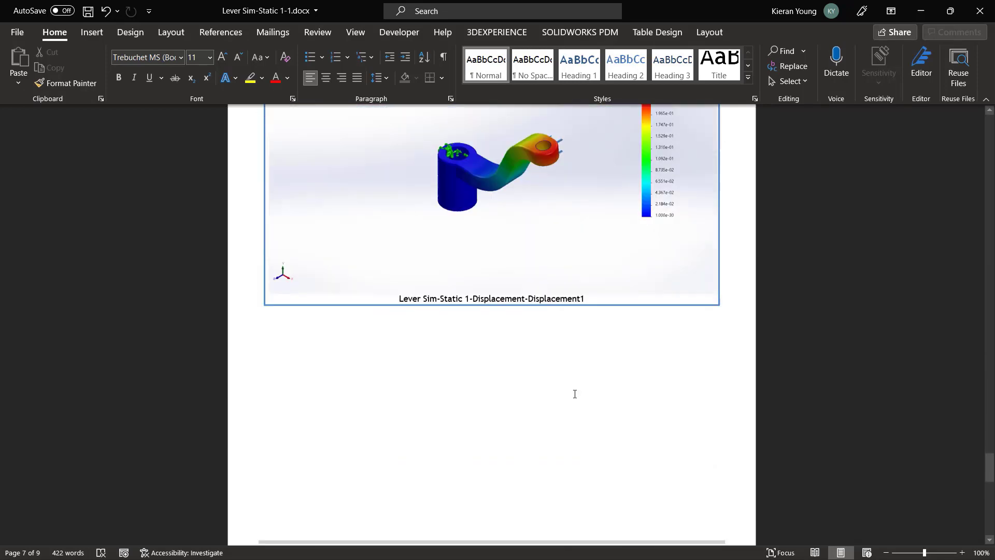
scroll(574, 394, "down", 3)
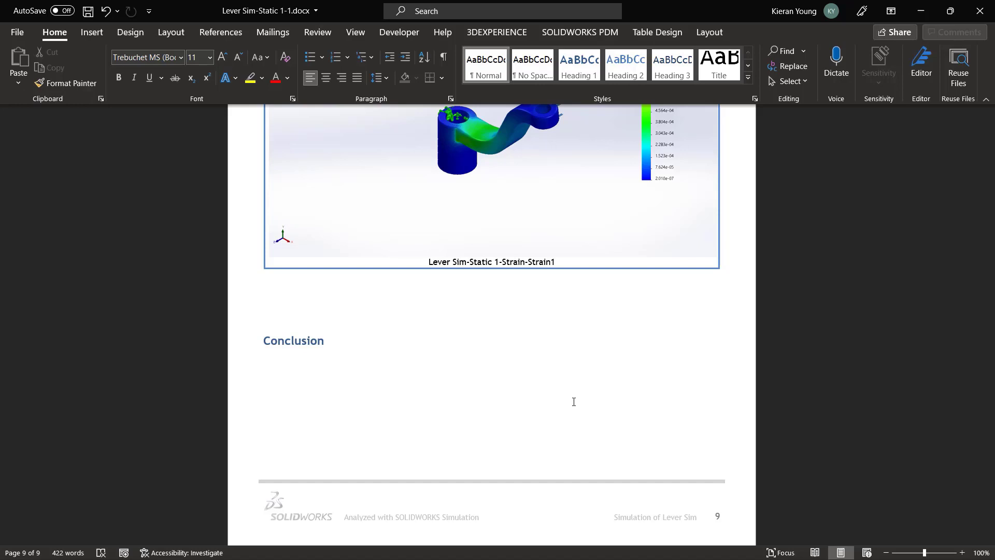
Switch back to SOLIDWORKS and open the Fatigue 1 study
key("super+Tab")
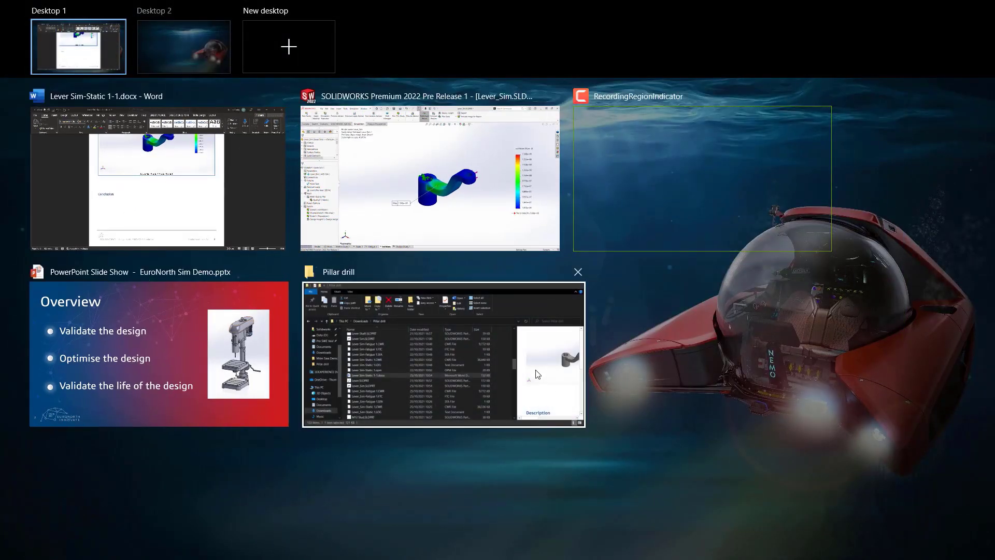
left_click(434, 215)
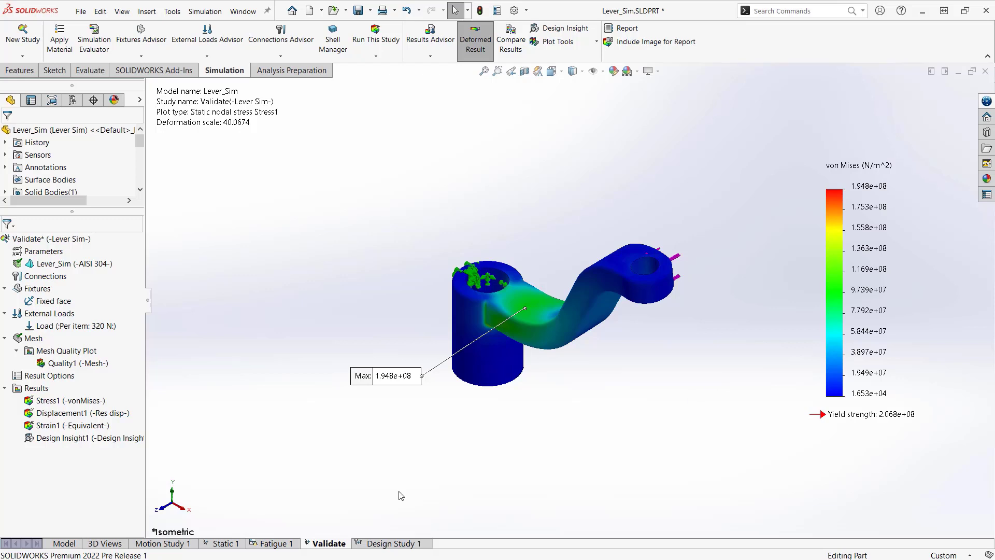
left_click(290, 545)
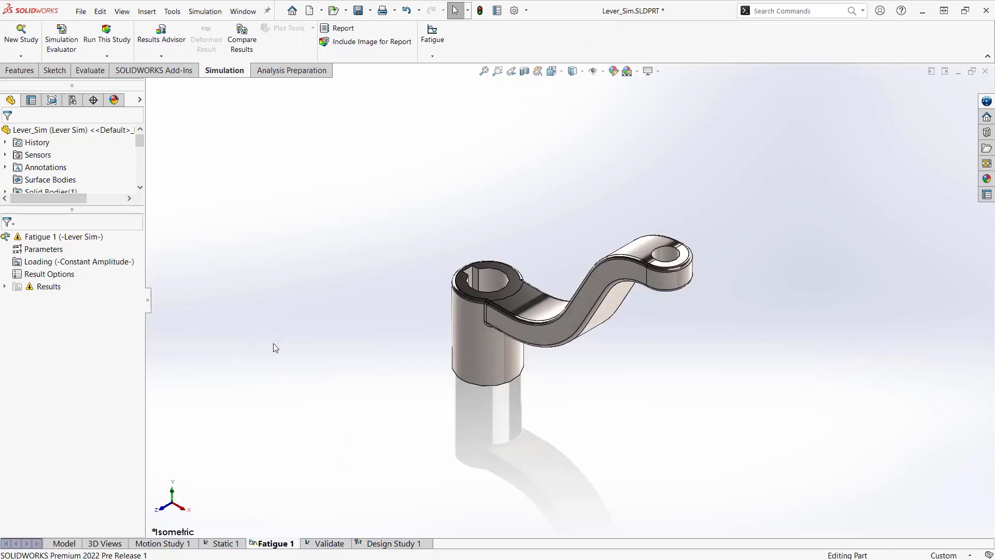
Add a constant-amplitude fatigue event with 10000 cycles, Zero Based (LR=0) loading and the Validate study as its associated study
right_click(46, 267)
left_click(65, 272)
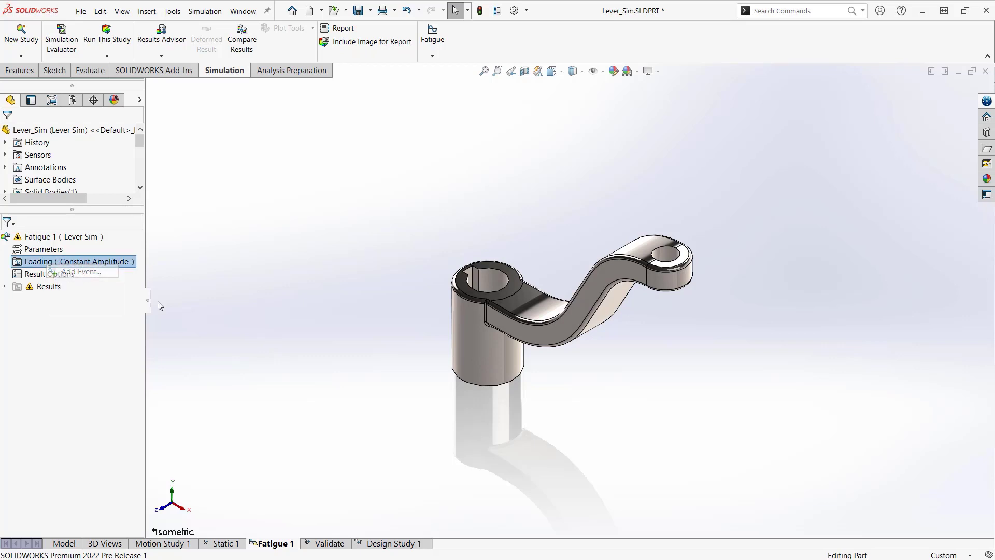
left_click(63, 172)
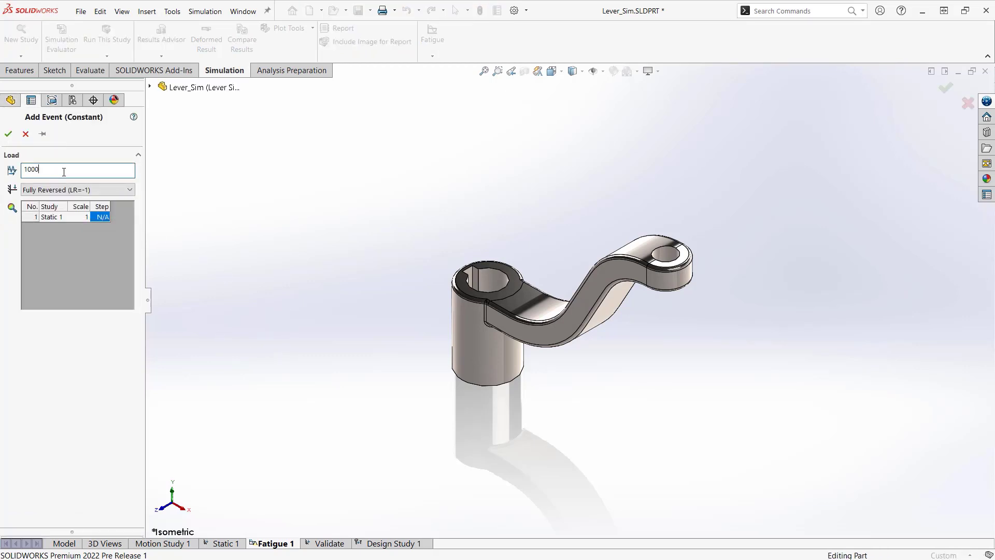
type("0")
left_click(116, 192)
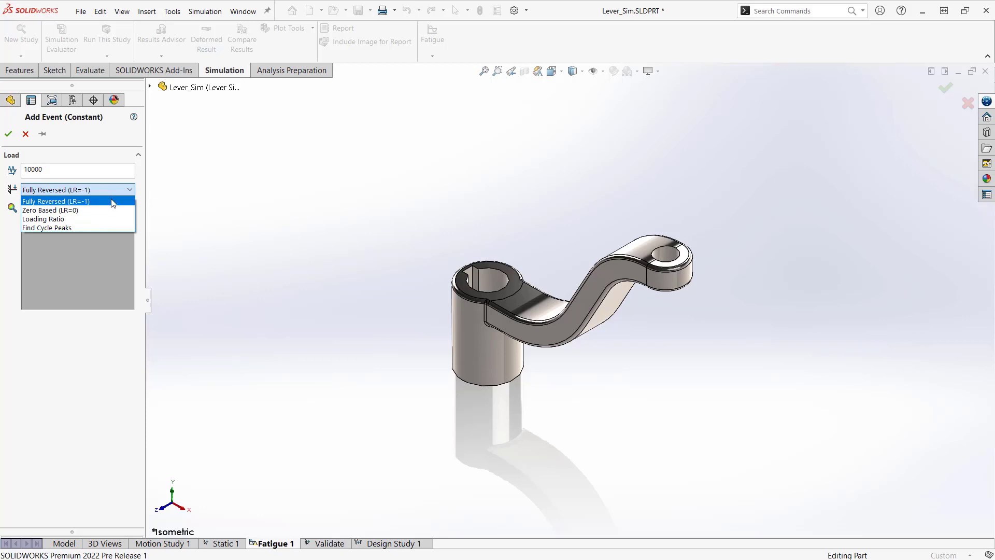
left_click(82, 211)
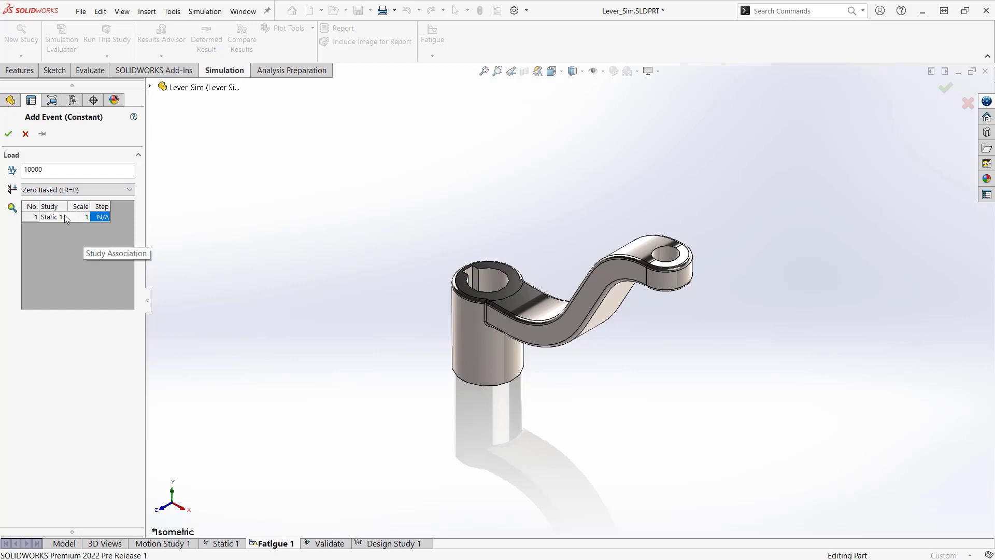
left_click(57, 217)
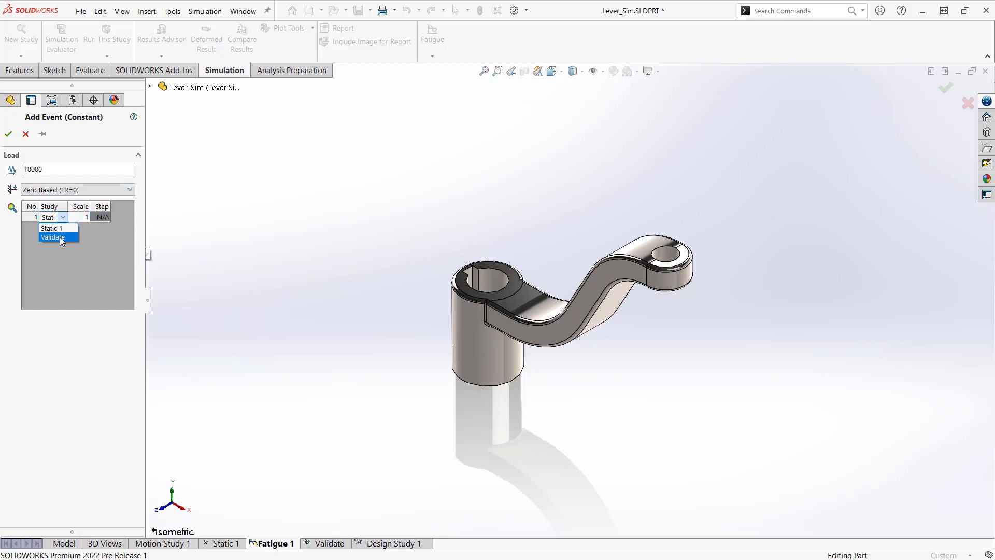
left_click(61, 238)
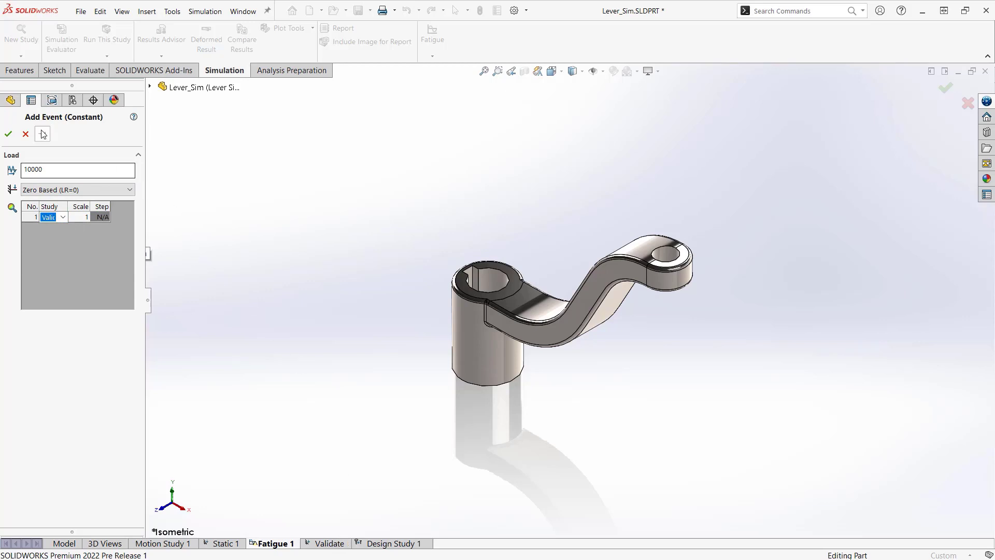
key("Return")
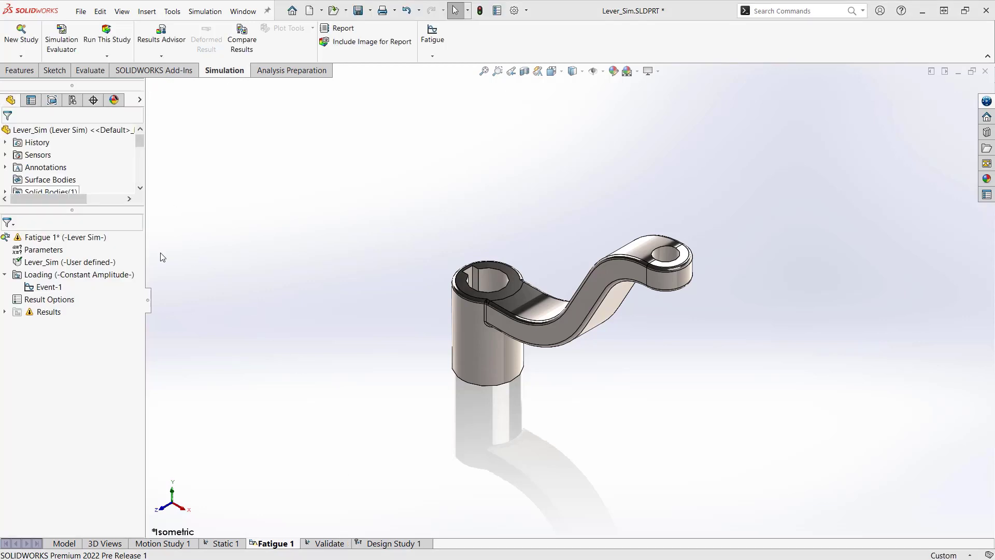
Run the Fatigue 1 study and move the damage plot's Max label clear of the lever
key("s")
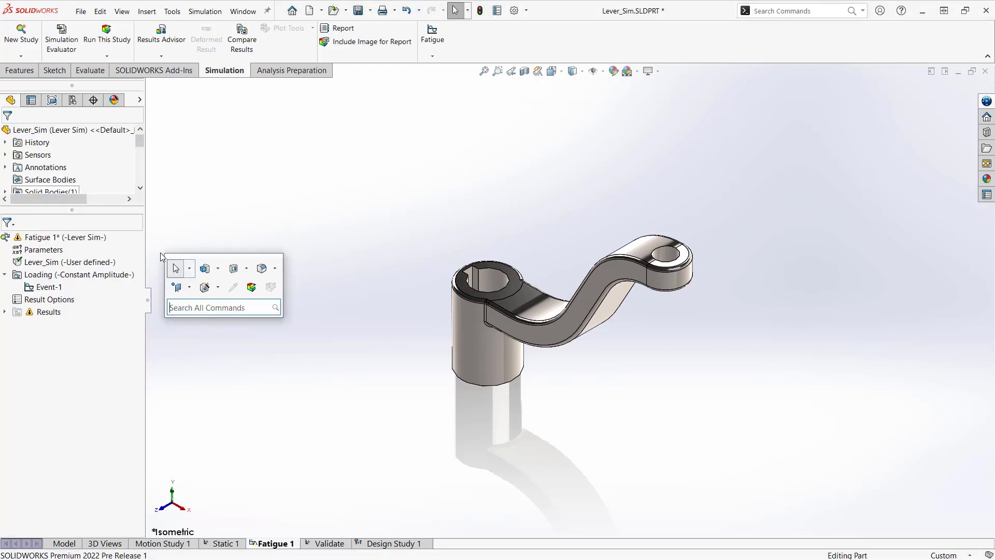
left_click(252, 292)
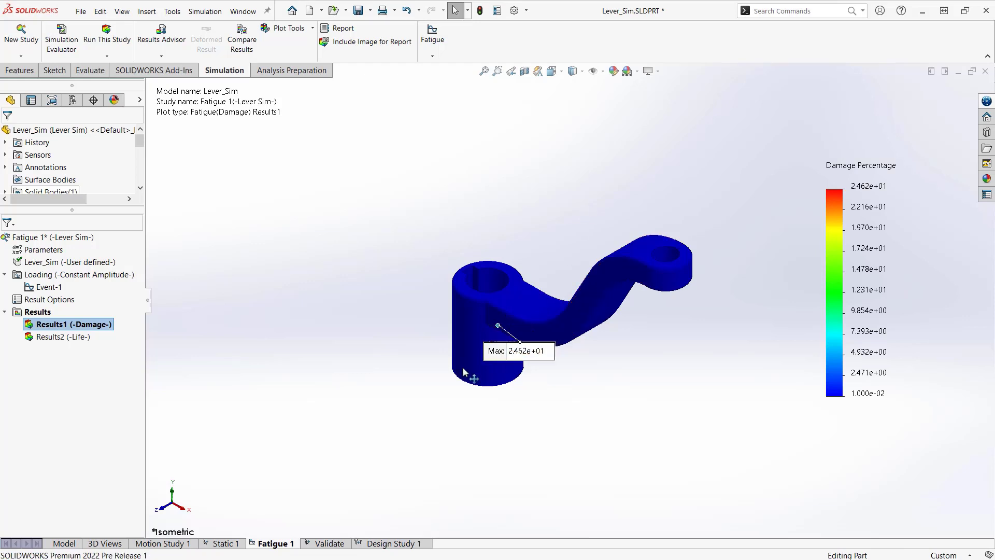
left_click_drag(547, 342, 362, 394)
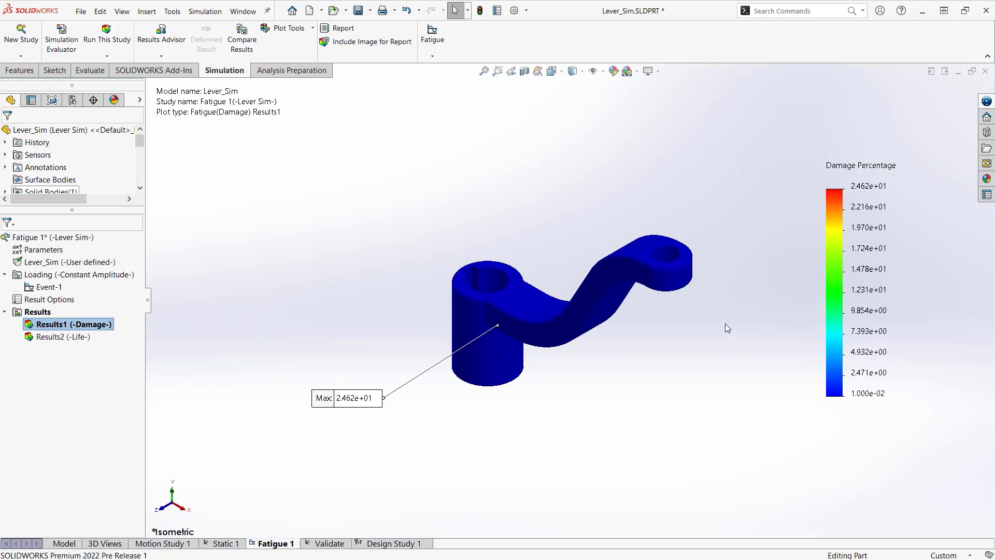
Set the damage plot's number format to floating and inspect the damaged area where the arm meets the hub from below
double_click(866, 187)
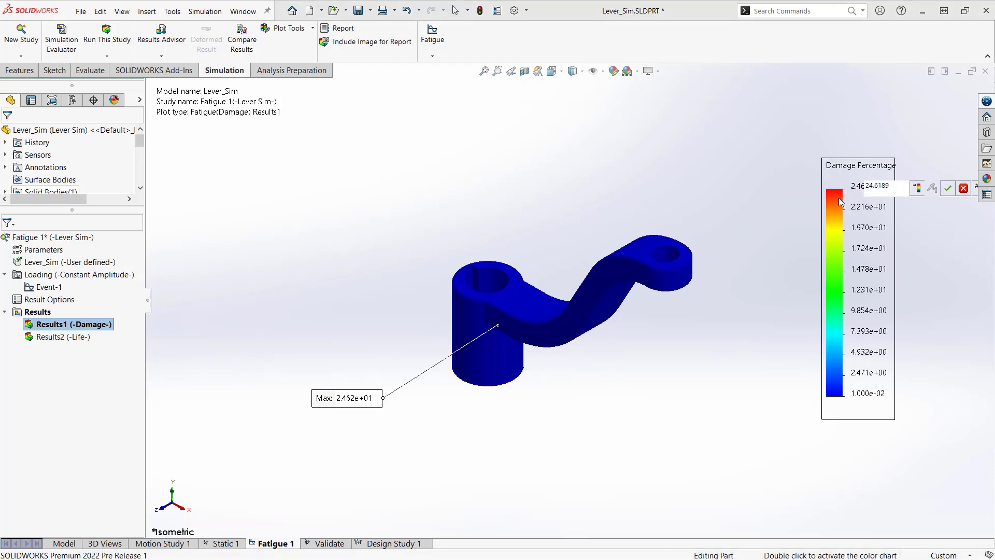
left_click(947, 189)
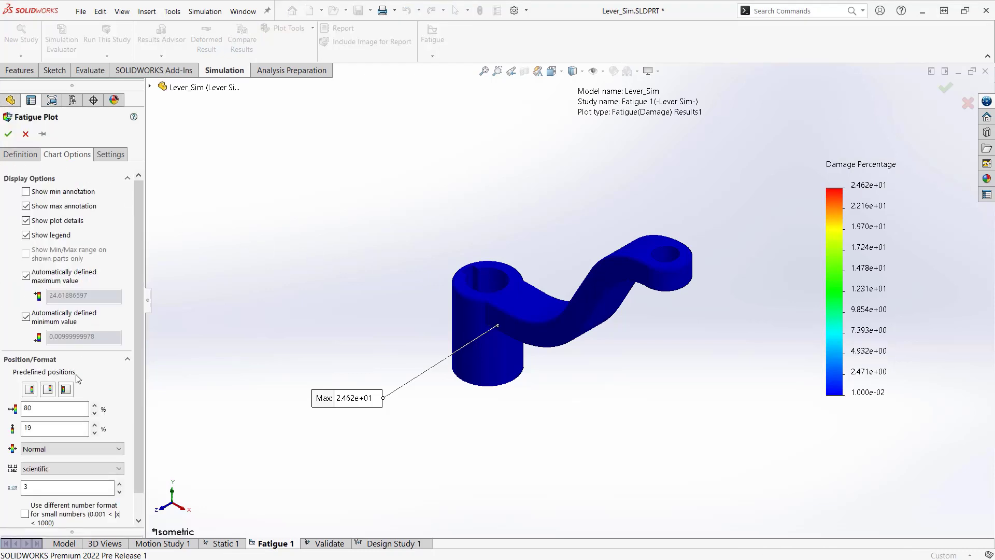
left_click(58, 471)
left_click(45, 490)
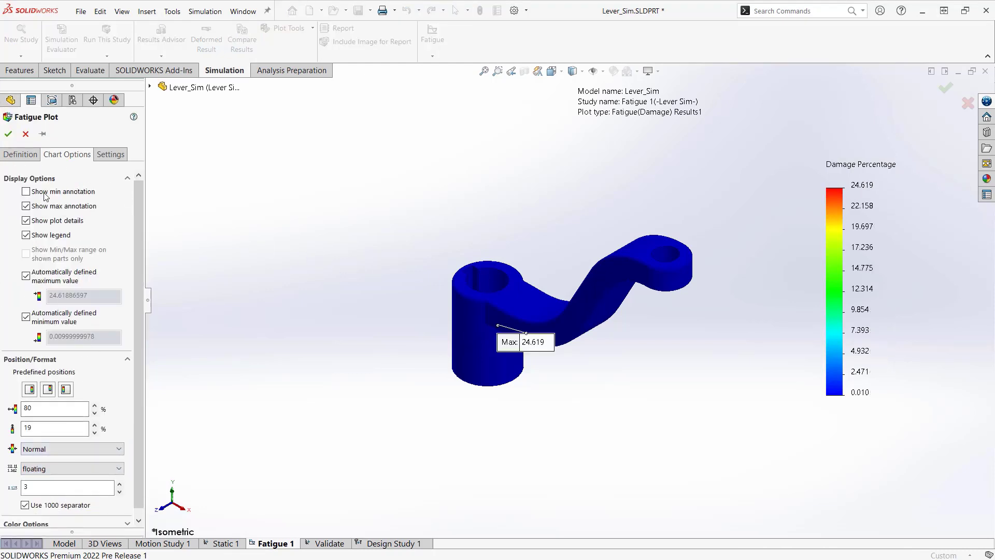
left_click(8, 134)
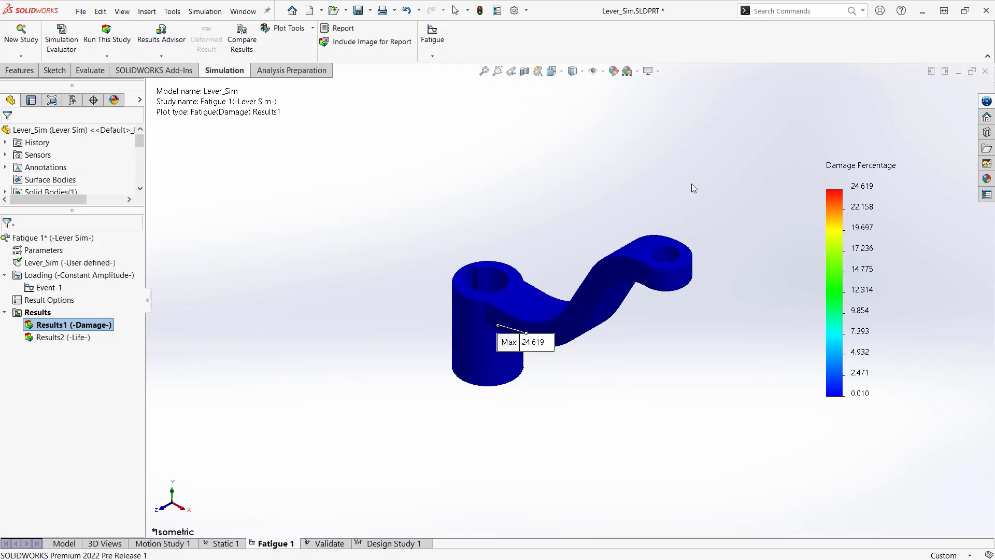
middle_click_drag(493, 373, 499, 189)
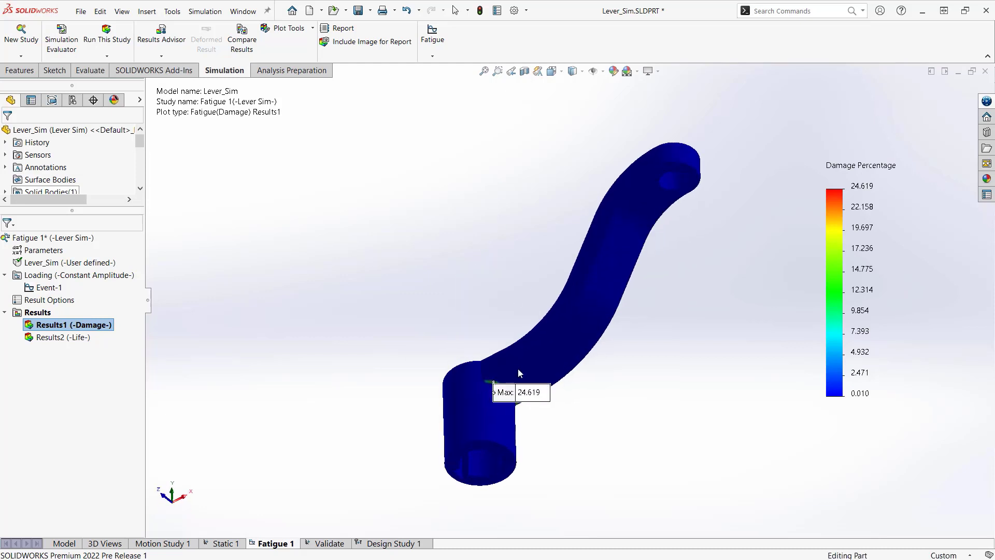
scroll(520, 373, "down", 5)
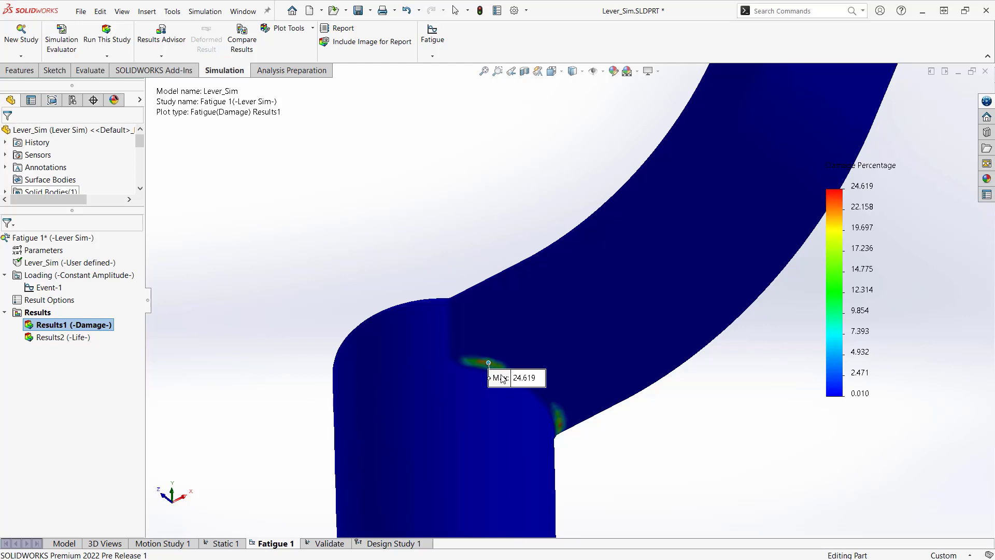
Show the Results2 life plot, turn on its minimum annotation and place the Min label clear of the lever
double_click(61, 338)
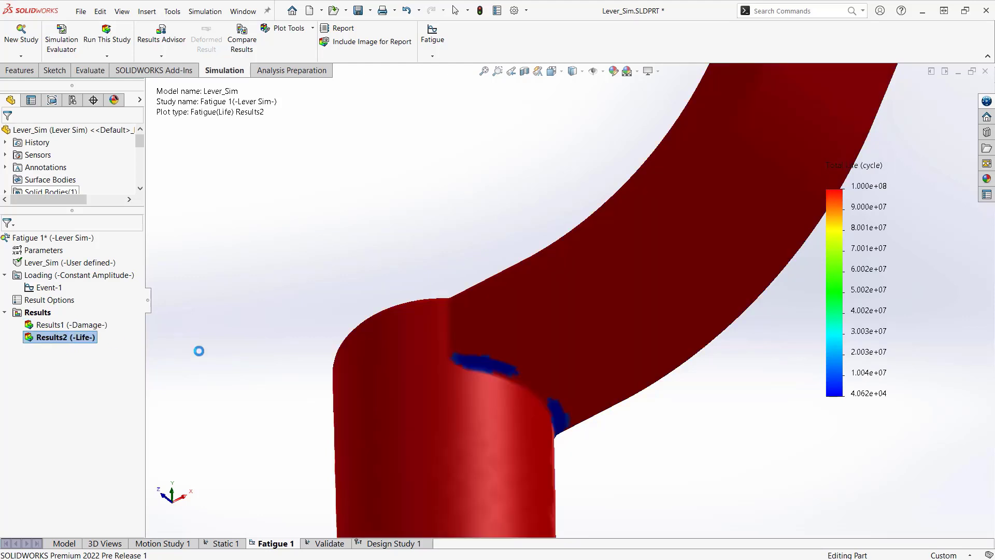
scroll(715, 340, "up", 3)
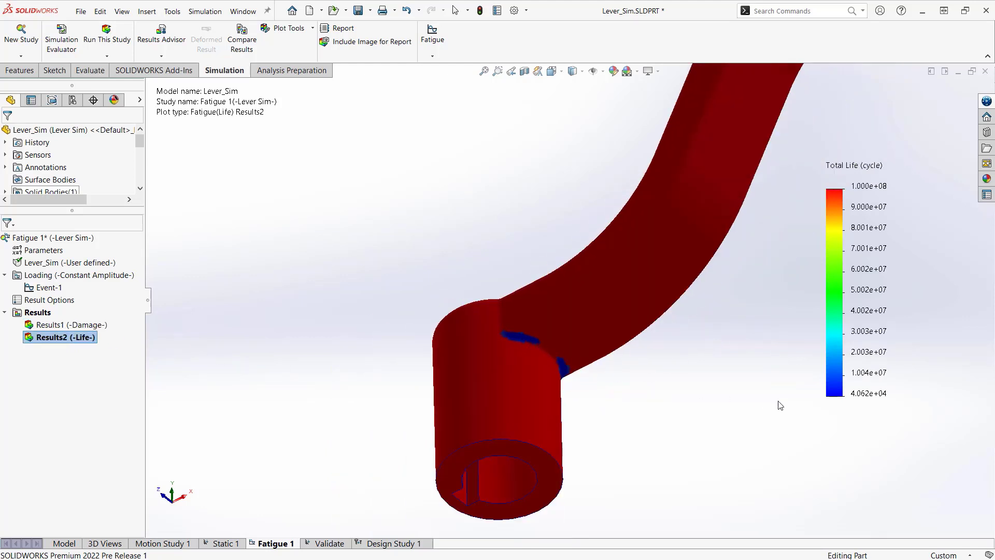
double_click(868, 394)
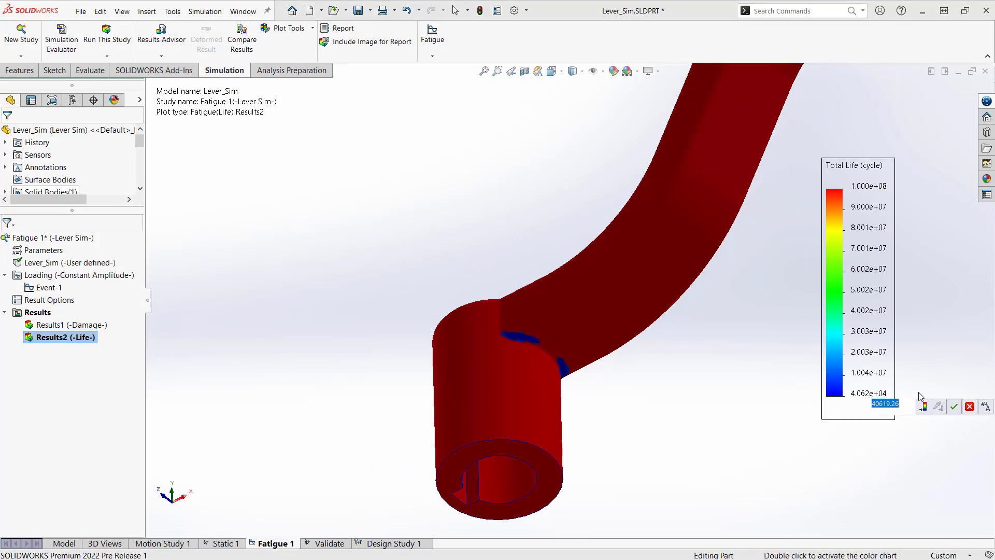
left_click(989, 406)
left_click_drag(474, 462, 242, 251)
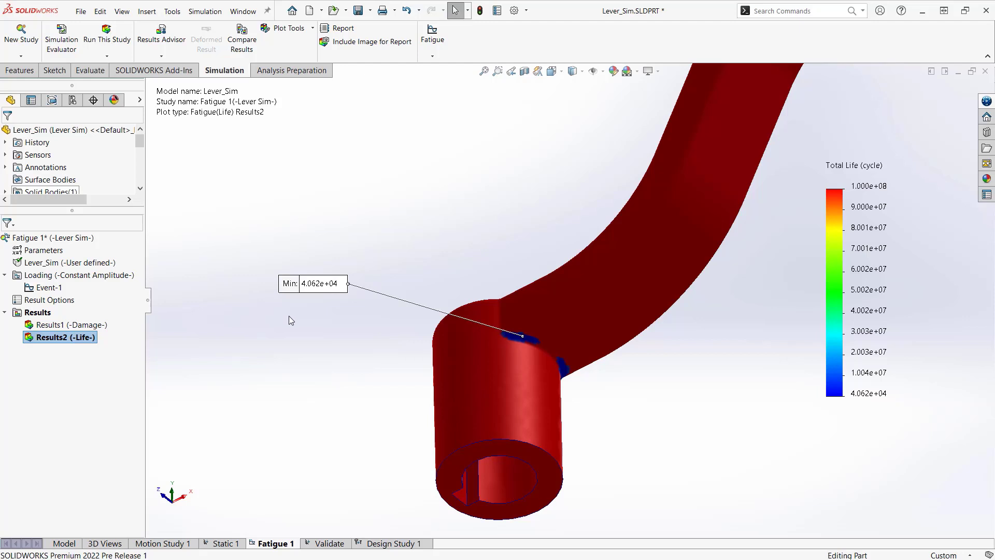